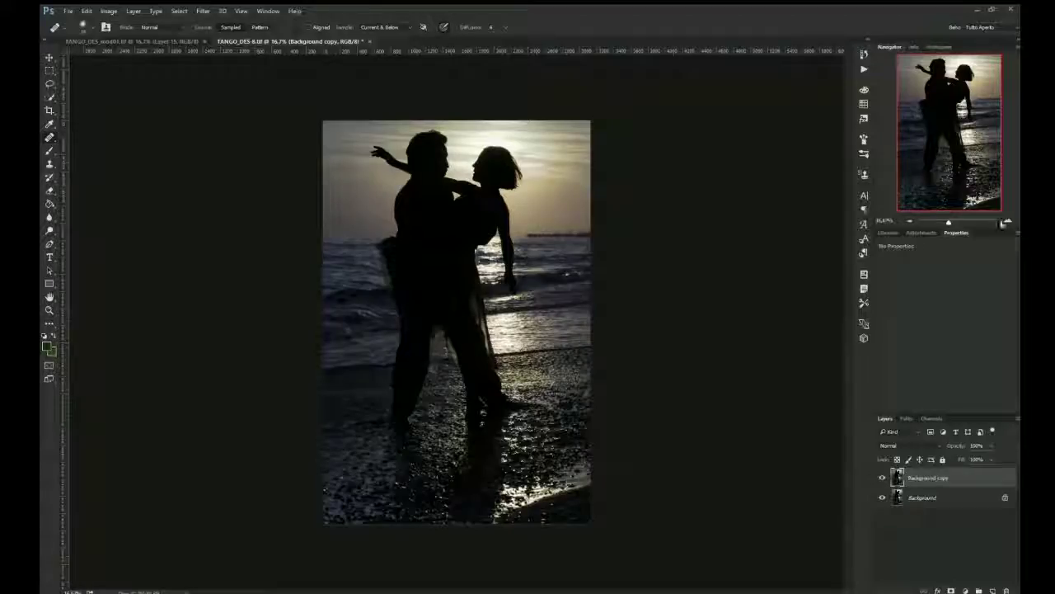
Zoom to 200% on the woman's head and heal stray flyaway strands into the sky.
{"action": "key", "text": "ctrl+plus"}
{"action": "key", "text": "ctrl+plus"}
{"action": "key", "text": "ctrl+plus"}
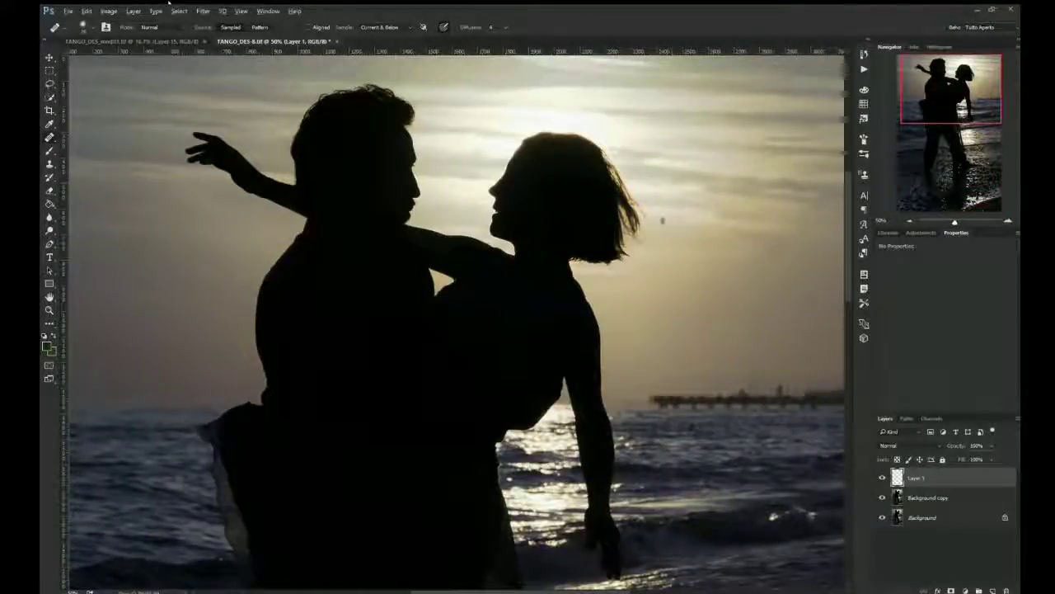
{"action": "scroll", "coordinate": [637, 205], "scroll_direction": "up", "scroll_amount": 3}
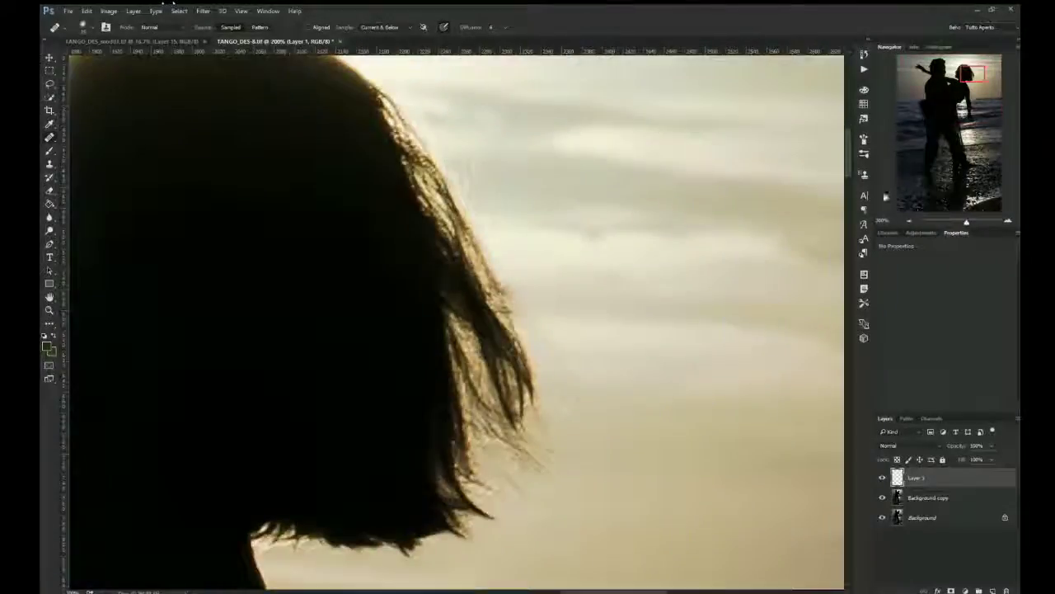
{"action": "left_click_drag", "start_coordinate": [478, 175], "coordinate": [502, 202]}
{"action": "left_click_drag", "start_coordinate": [466, 247], "coordinate": [425, 186]}
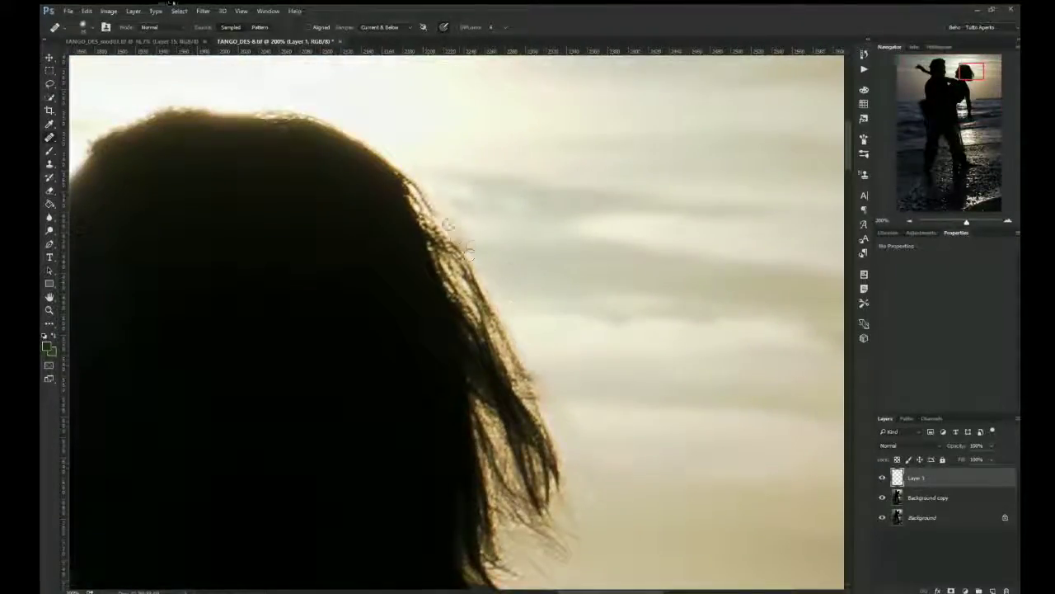
{"action": "left_click_drag", "start_coordinate": [532, 373], "coordinate": [495, 236]}
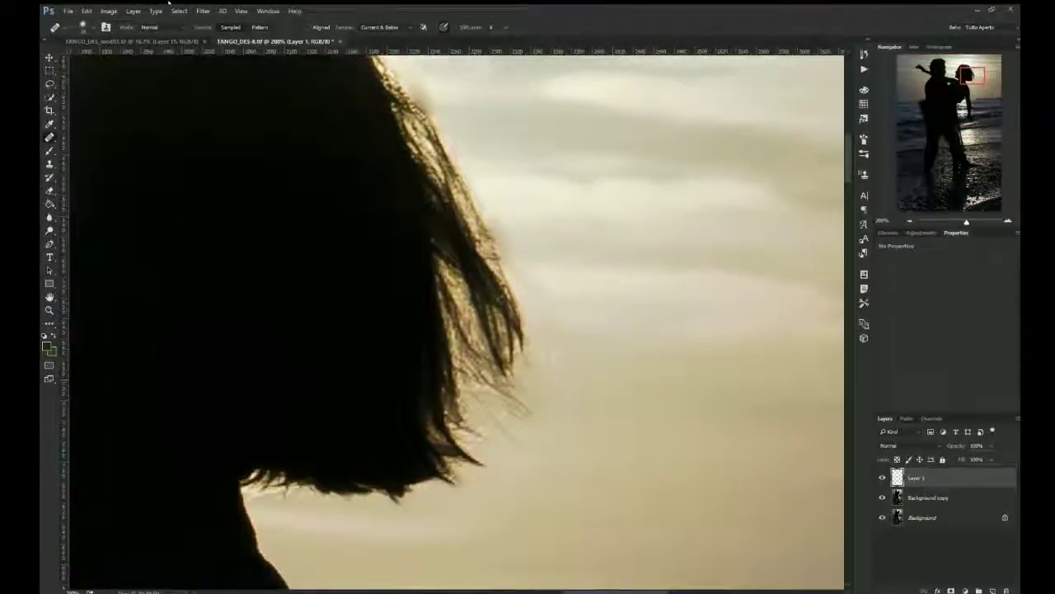
{"action": "key", "text": "ctrl+minus"}
{"action": "key", "text": "shift+j"}
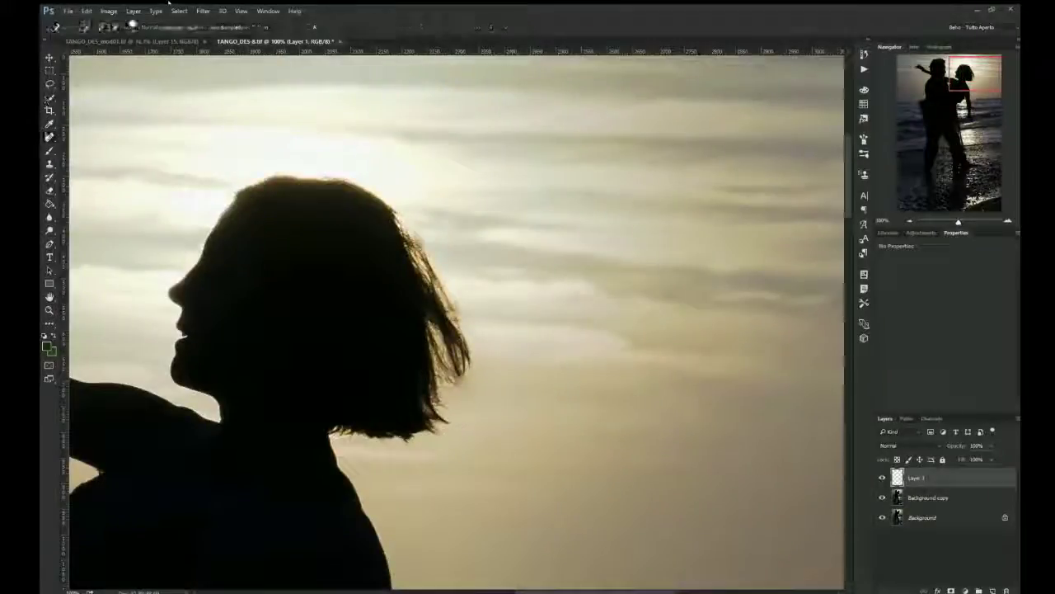
Patch the loose strands right of the woman's hair with clean sky on Background copy.
{"action": "left_click_drag", "start_coordinate": [397, 212], "coordinate": [542, 324]}
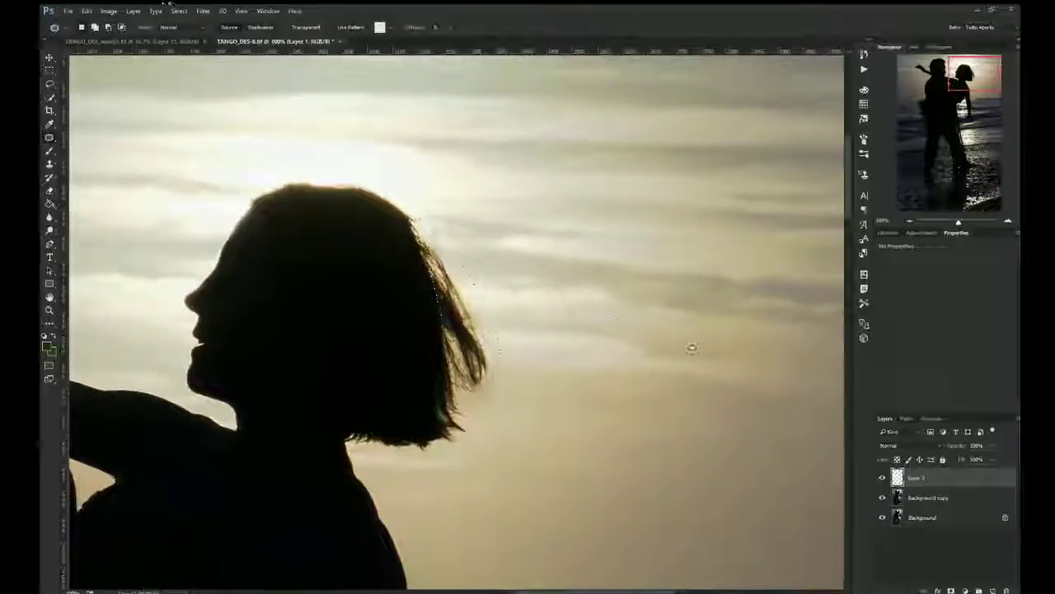
{"action": "left_click_drag", "start_coordinate": [635, 221], "coordinate": [627, 416]}
{"action": "left_click", "coordinate": [928, 497]}
{"action": "left_click_drag", "start_coordinate": [602, 309], "coordinate": [461, 305]}
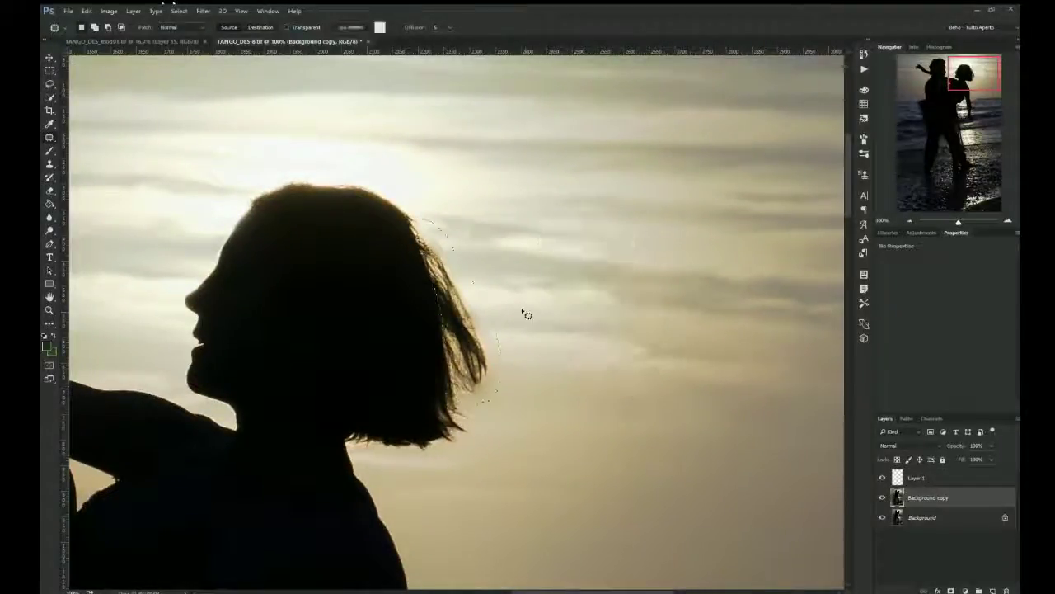
Back on Layer 1, zoom in and heal the pale halo along the hair into sky.
{"action": "key", "text": "alt+bracketright"}
{"action": "key", "text": "ctrl+plus"}
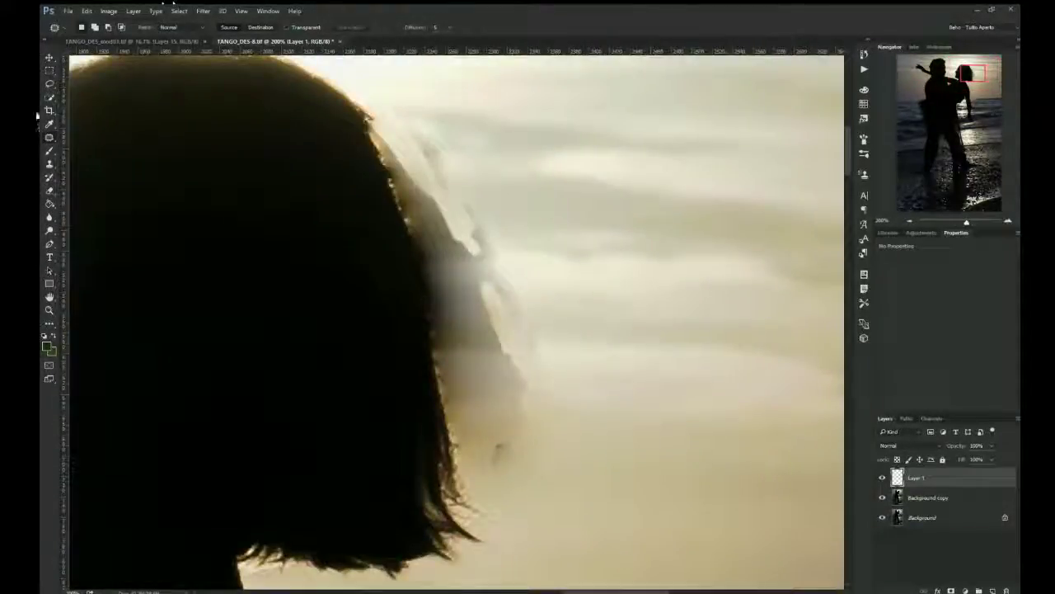
{"action": "key", "text": "shift+j"}
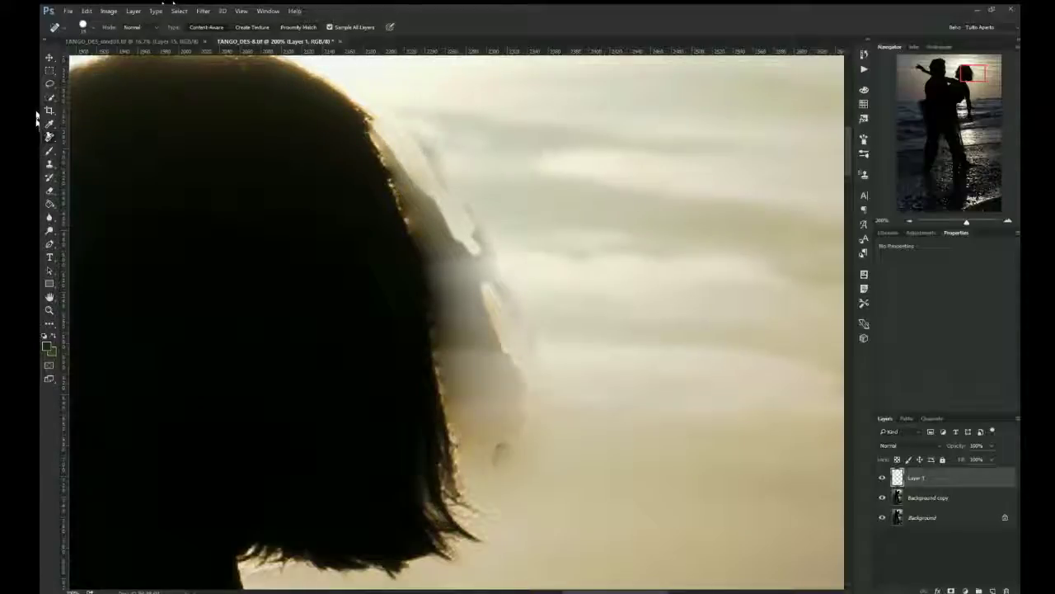
{"action": "key", "text": "shift+j"}
{"action": "left_click_drag", "start_coordinate": [363, 136], "coordinate": [519, 453]}
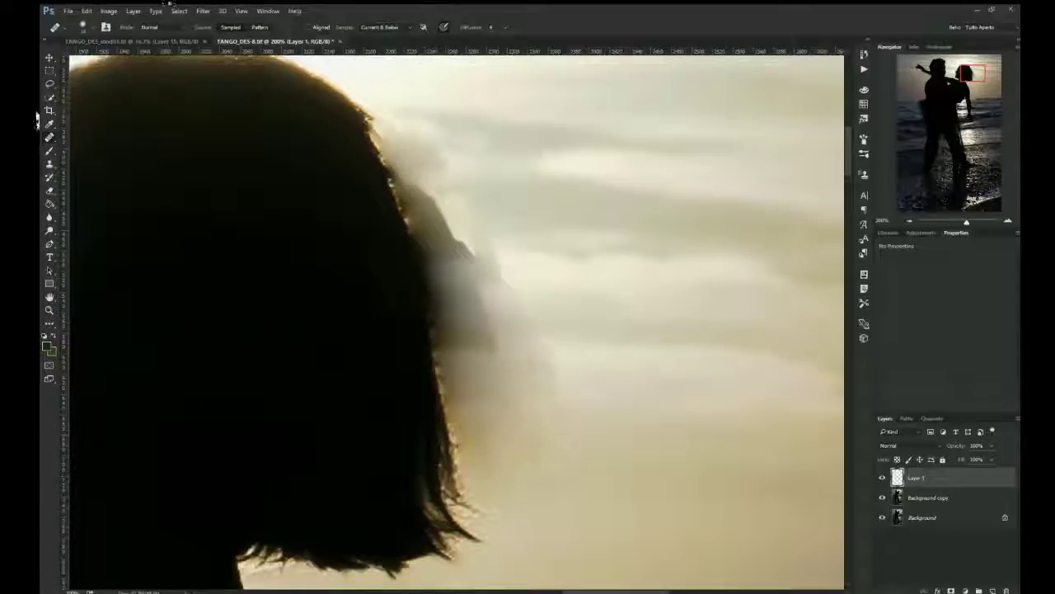
Clone Stamp sky over the dark streaks and halo along the hair edge.
{"action": "key", "text": "s"}
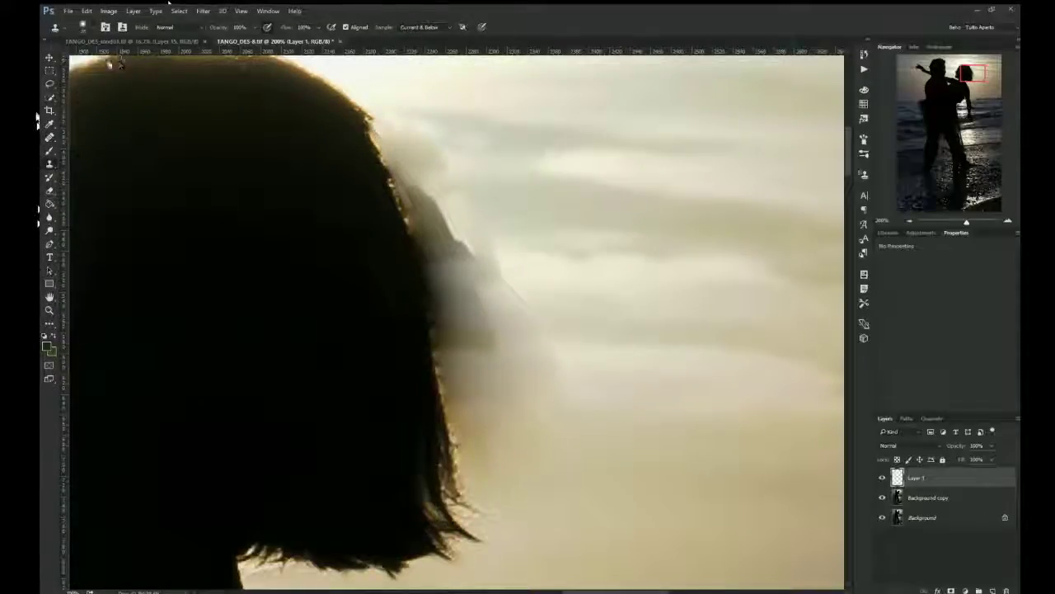
{"action": "mouse_move", "coordinate": [391, 136]}
{"action": "left_mouse_down"}
{"action": "mouse_move", "coordinate": [445, 280]}
{"action": "mouse_move", "coordinate": [495, 470]}
{"action": "mouse_move", "coordinate": [428, 289]}
{"action": "mouse_move", "coordinate": [412, 190]}
{"action": "mouse_move", "coordinate": [383, 132]}
{"action": "left_mouse_up"}
{"action": "left_click_drag", "start_coordinate": [437, 177], "coordinate": [495, 288]}
{"action": "mouse_move", "coordinate": [487, 346]}
{"action": "left_mouse_down"}
{"action": "mouse_move", "coordinate": [511, 421]}
{"action": "mouse_move", "coordinate": [494, 321]}
{"action": "mouse_move", "coordinate": [461, 280]}
{"action": "mouse_move", "coordinate": [441, 186]}
{"action": "mouse_move", "coordinate": [394, 206]}
{"action": "mouse_move", "coordinate": [425, 260]}
{"action": "left_mouse_up"}
{"action": "left_click_drag", "start_coordinate": [457, 486], "coordinate": [421, 249]}
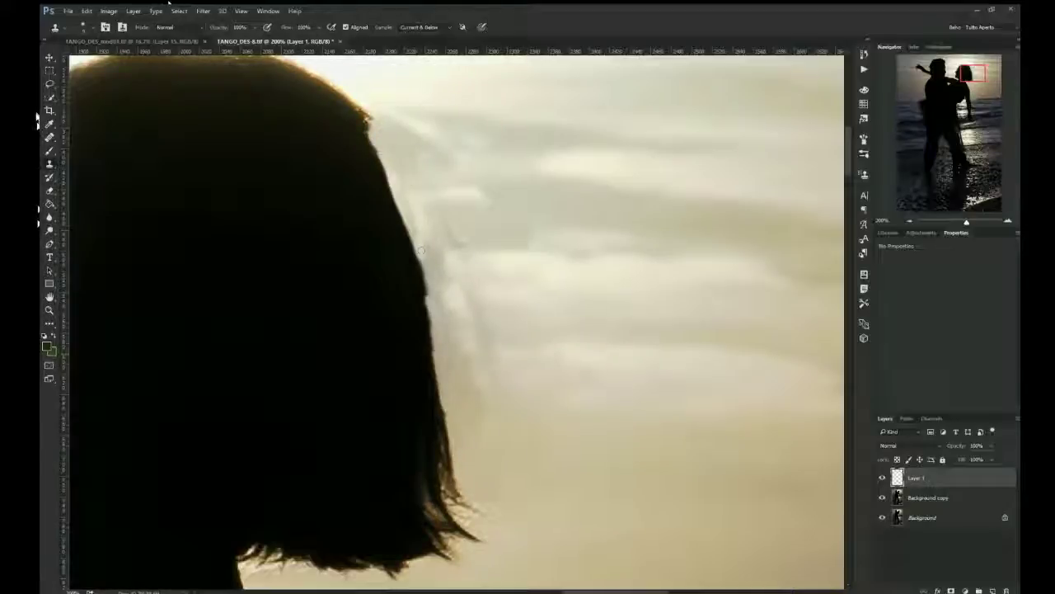
Heal leftover halo pixels at the top and lower hair edge, then add Layer 2.
{"action": "key", "text": "j"}
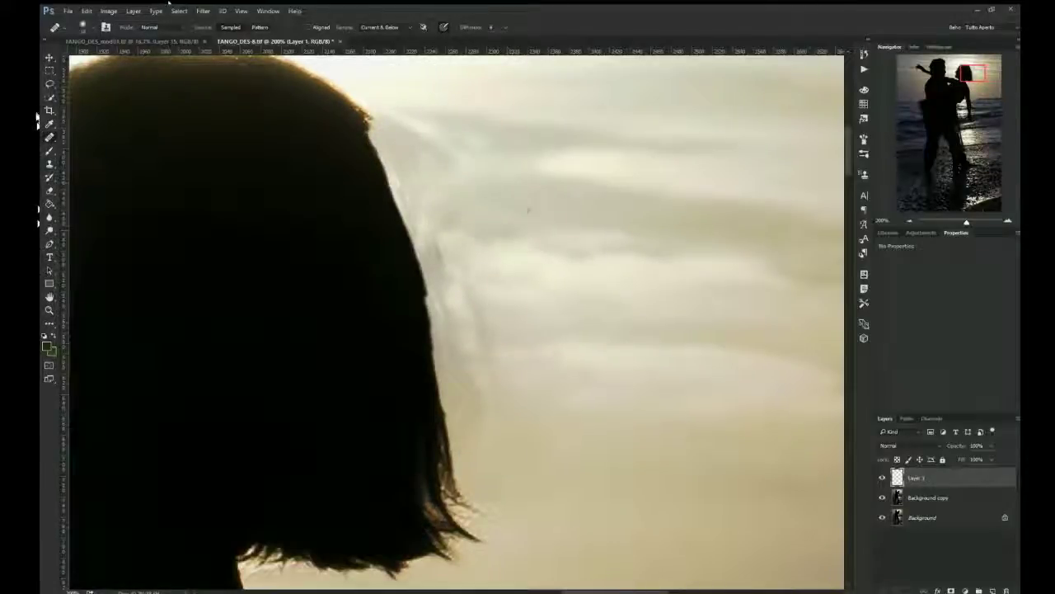
{"action": "left_click_drag", "start_coordinate": [367, 111], "coordinate": [433, 147]}
{"action": "mouse_move", "coordinate": [476, 305]}
{"action": "left_mouse_down"}
{"action": "mouse_move", "coordinate": [492, 381]}
{"action": "mouse_move", "coordinate": [450, 306]}
{"action": "mouse_move", "coordinate": [430, 230]}
{"action": "left_mouse_up"}
{"action": "key", "text": "ctrl+shift+alt+n"}
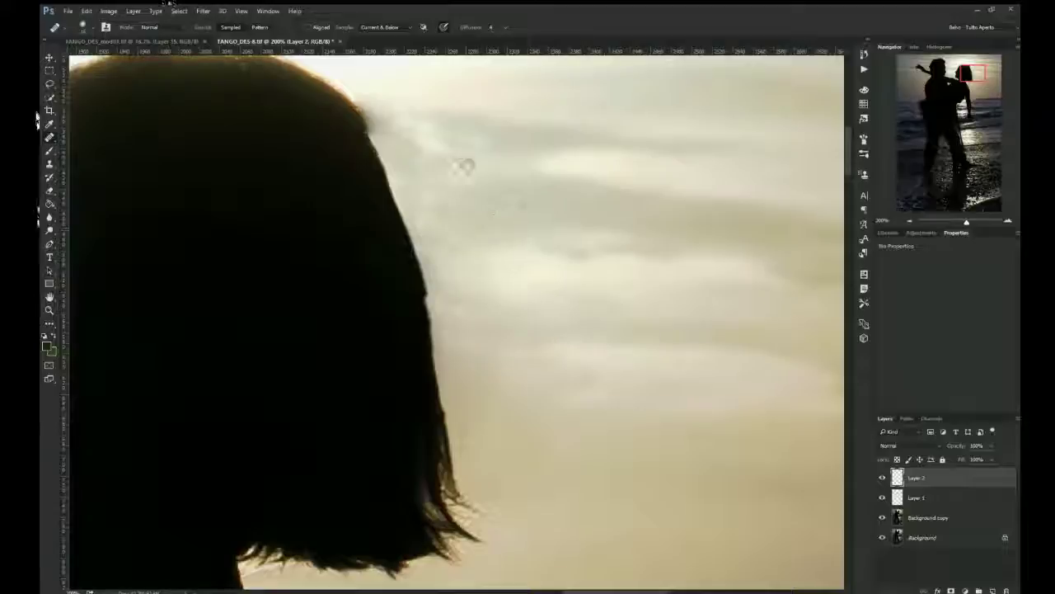
Paint dark along the woman's hair edge with a low-opacity brush, then add Layer 4.
{"action": "left_click_drag", "start_coordinate": [327, 266], "coordinate": [394, 315]}
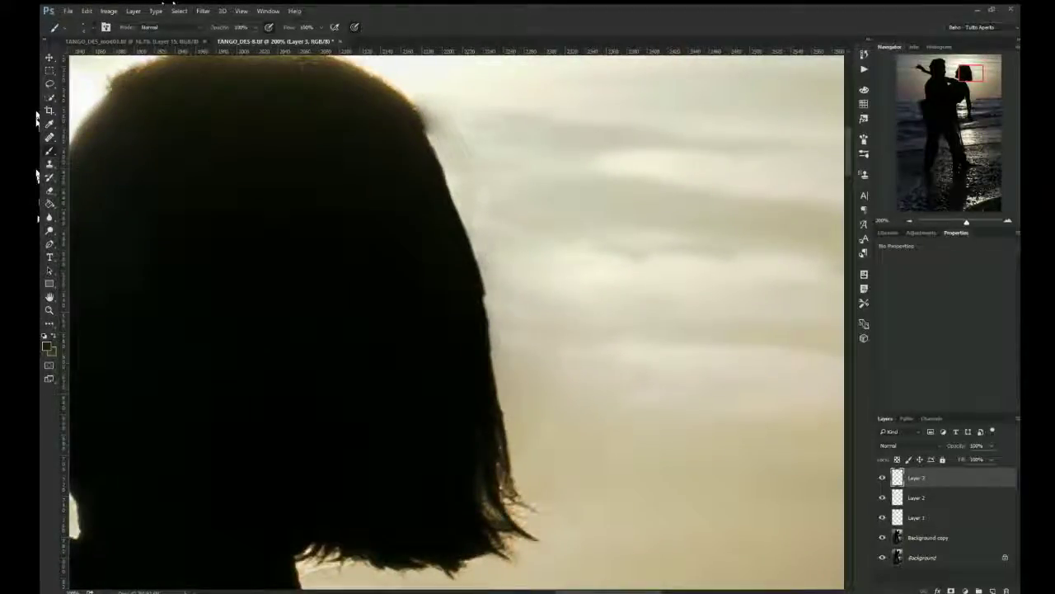
{"action": "key", "text": "6"}
{"action": "key", "text": "3"}
{"action": "mouse_move", "coordinate": [422, 120]}
{"action": "left_mouse_down"}
{"action": "mouse_move", "coordinate": [482, 275]}
{"action": "mouse_move", "coordinate": [498, 402]}
{"action": "left_mouse_up"}
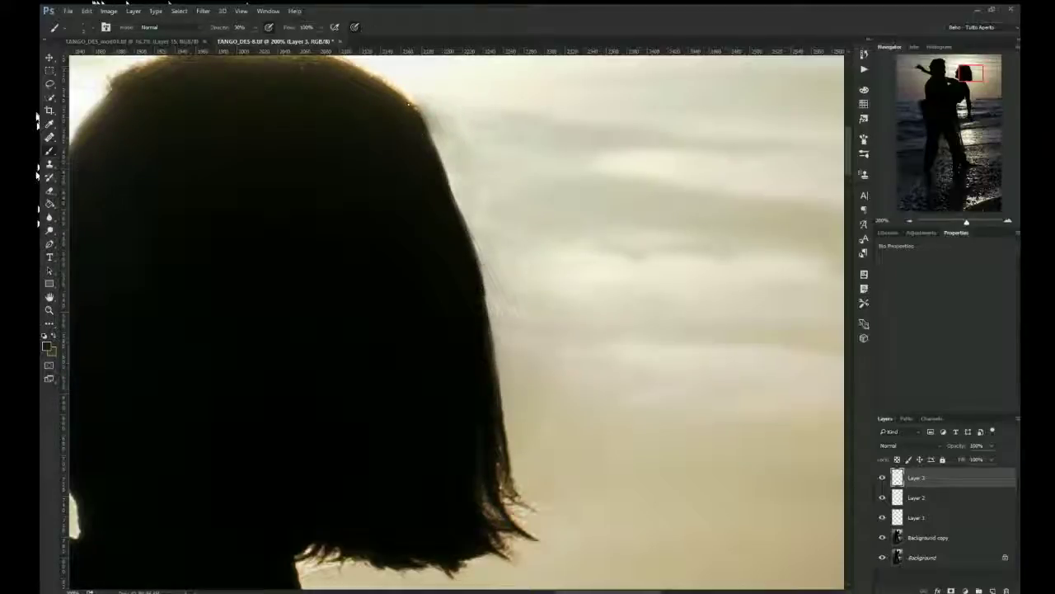
{"action": "left_click_drag", "start_coordinate": [485, 292], "coordinate": [486, 328]}
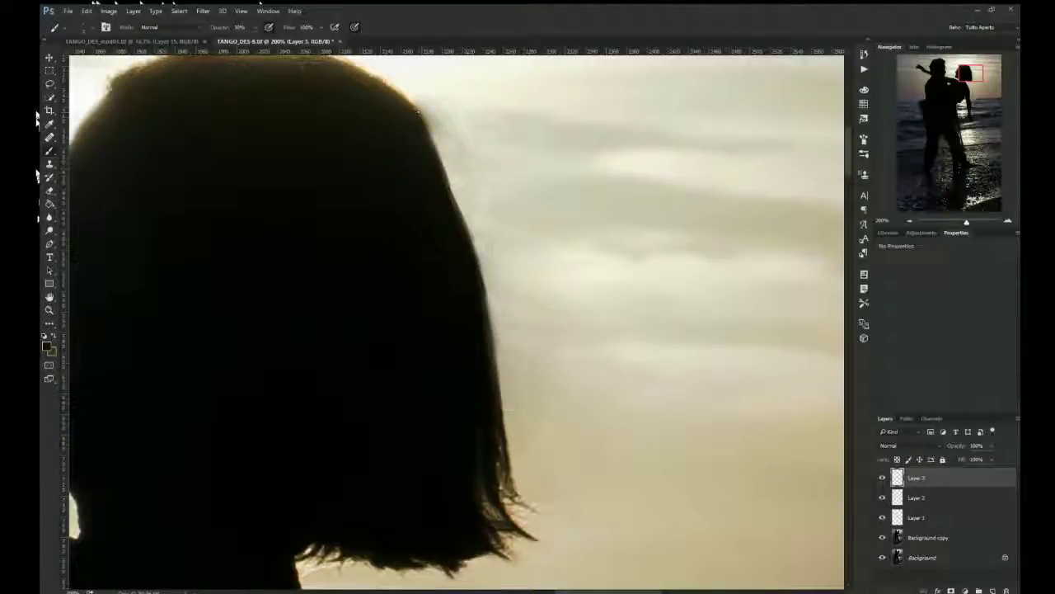
{"action": "left_click_drag", "start_coordinate": [417, 110], "coordinate": [451, 175]}
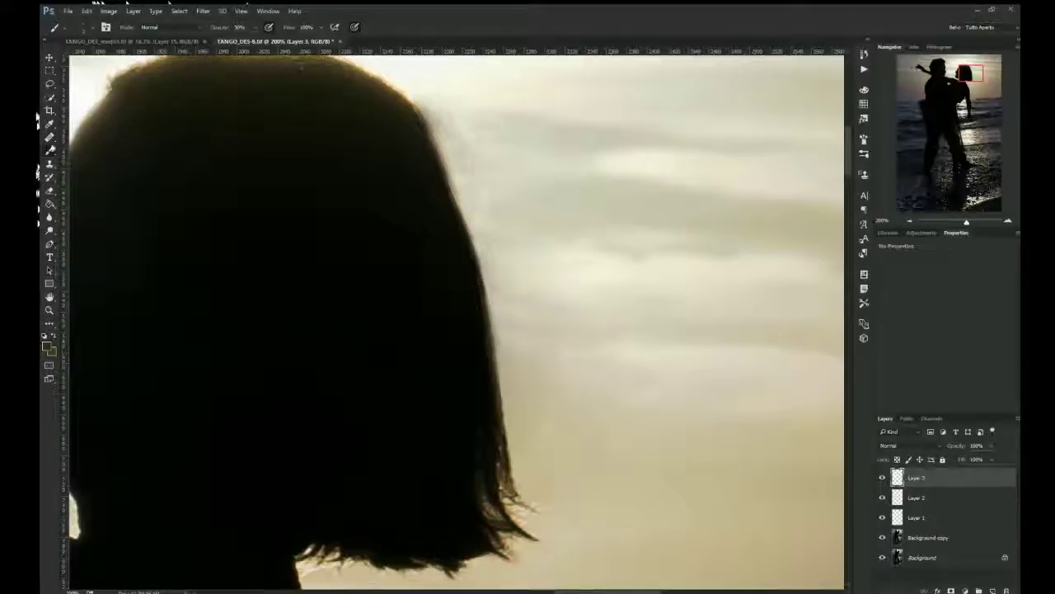
{"action": "key", "text": "ctrl+shift+alt+n"}
{"action": "key", "text": "s"}
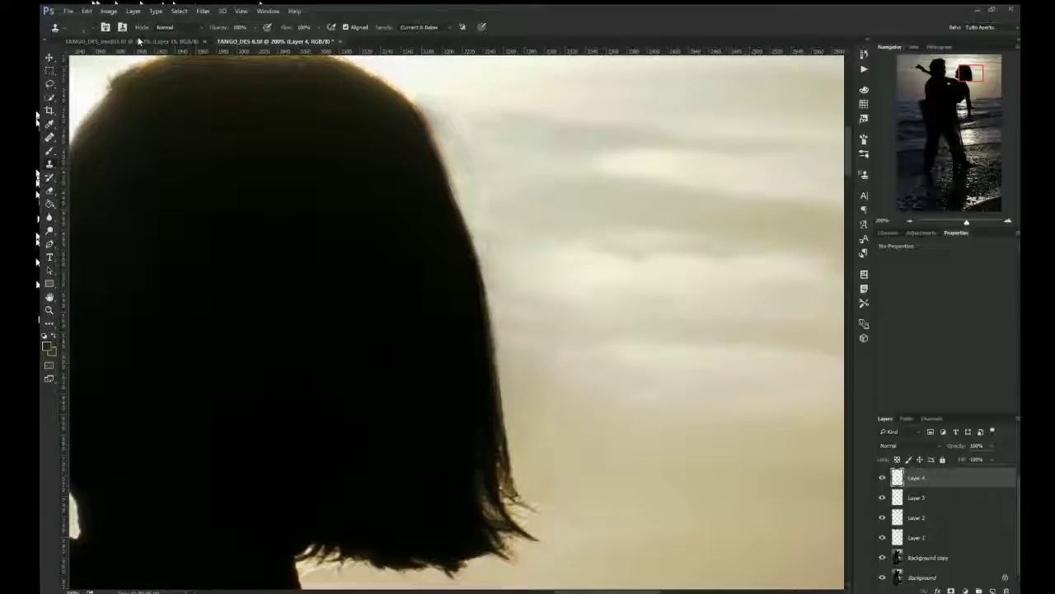
Clone at 70% opacity over the bright crown halo, then zoom in to heal the lower edge.
{"action": "key", "text": "7"}
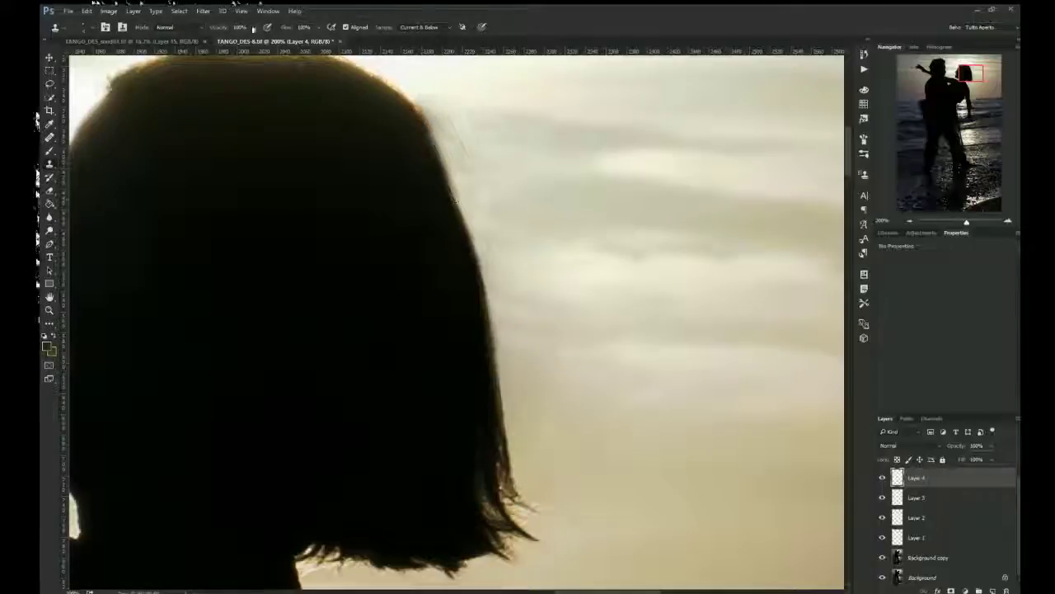
{"action": "left_click_drag", "start_coordinate": [449, 186], "coordinate": [447, 164]}
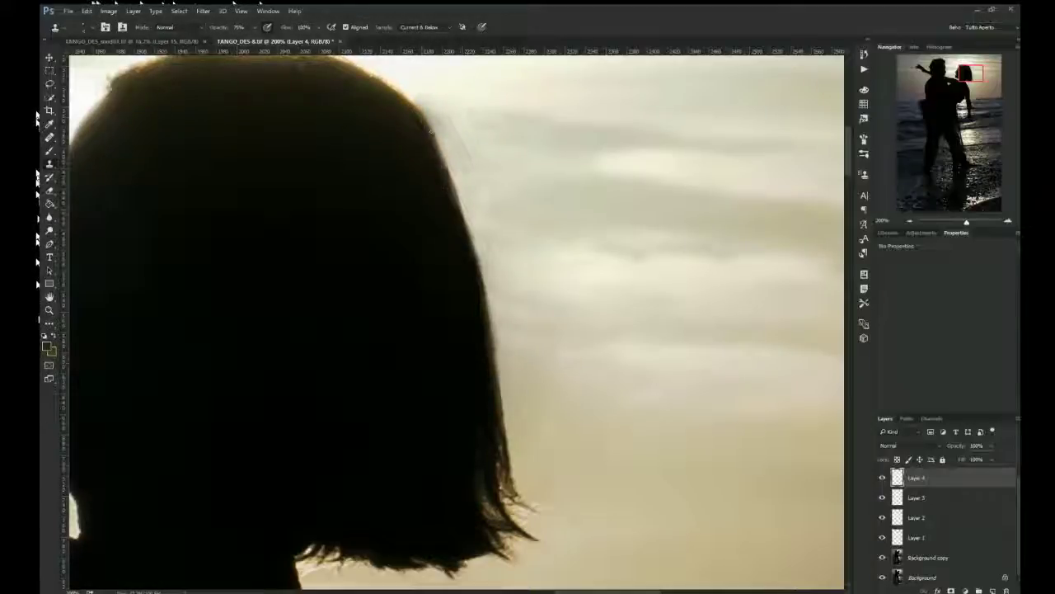
{"action": "key", "text": "r"}
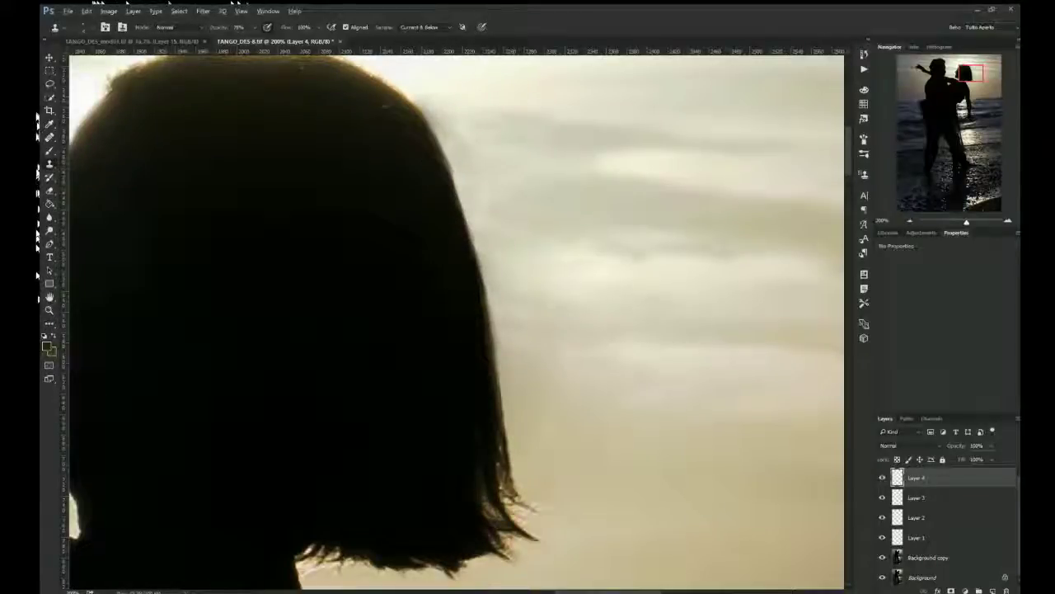
{"action": "key", "text": "s"}
{"action": "key", "text": "ctrl+plus"}
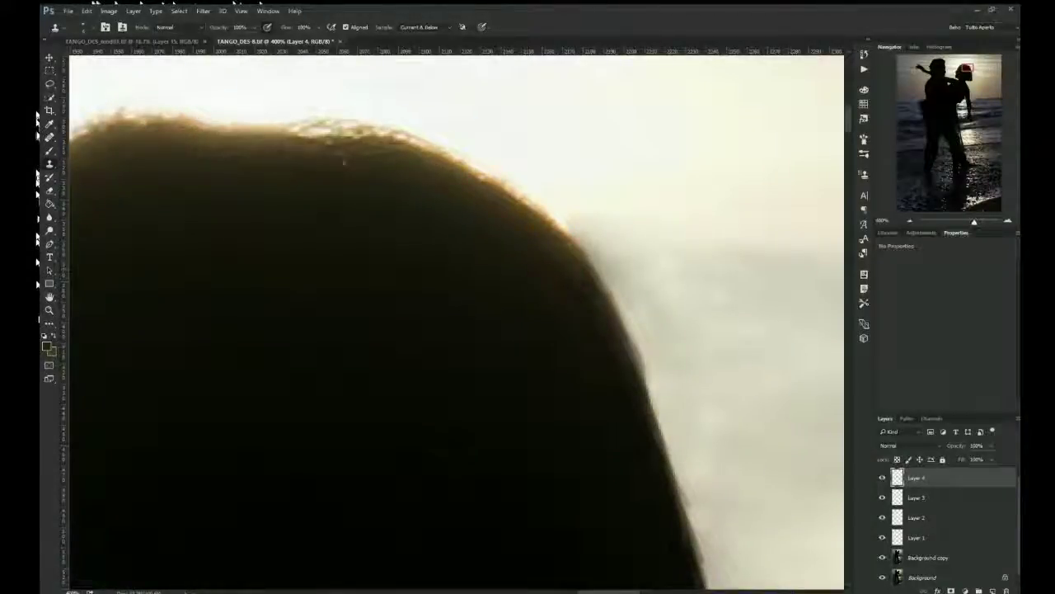
{"action": "key", "text": "j"}
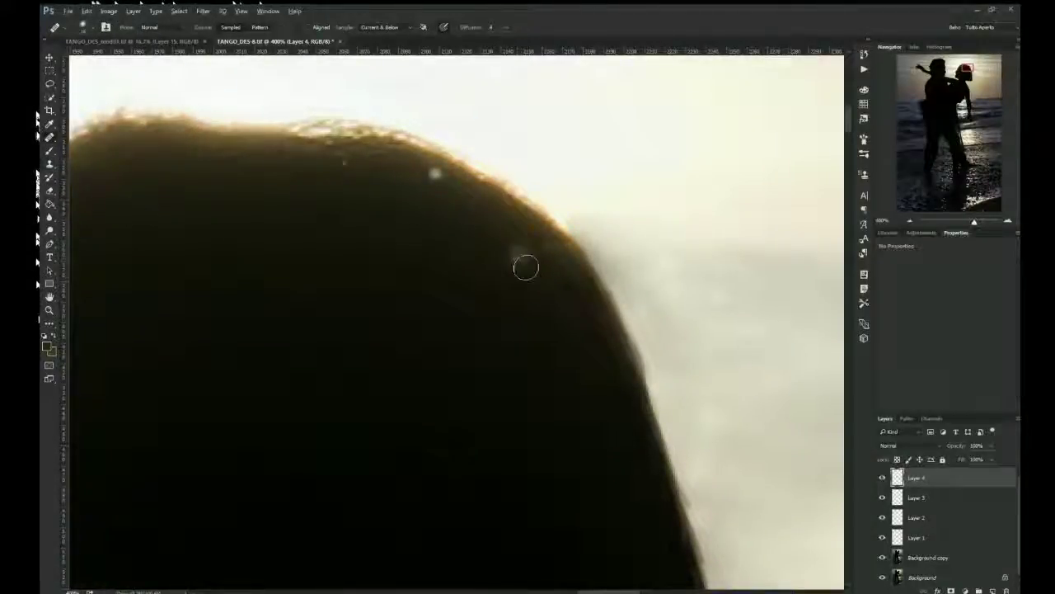
{"action": "left_click_drag", "start_coordinate": [648, 534], "coordinate": [533, 368]}
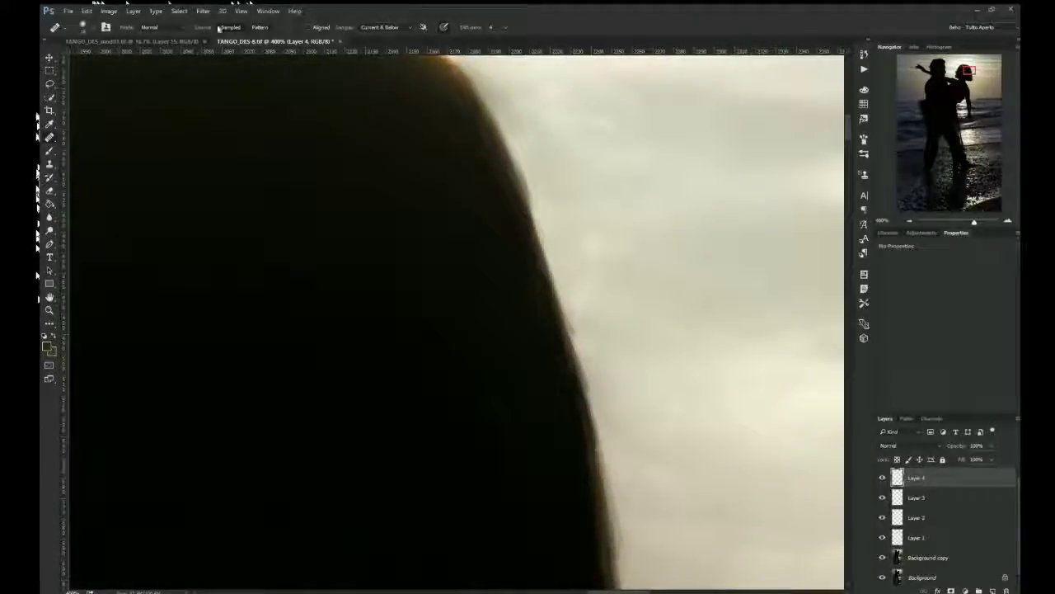
{"action": "key", "text": "space"}
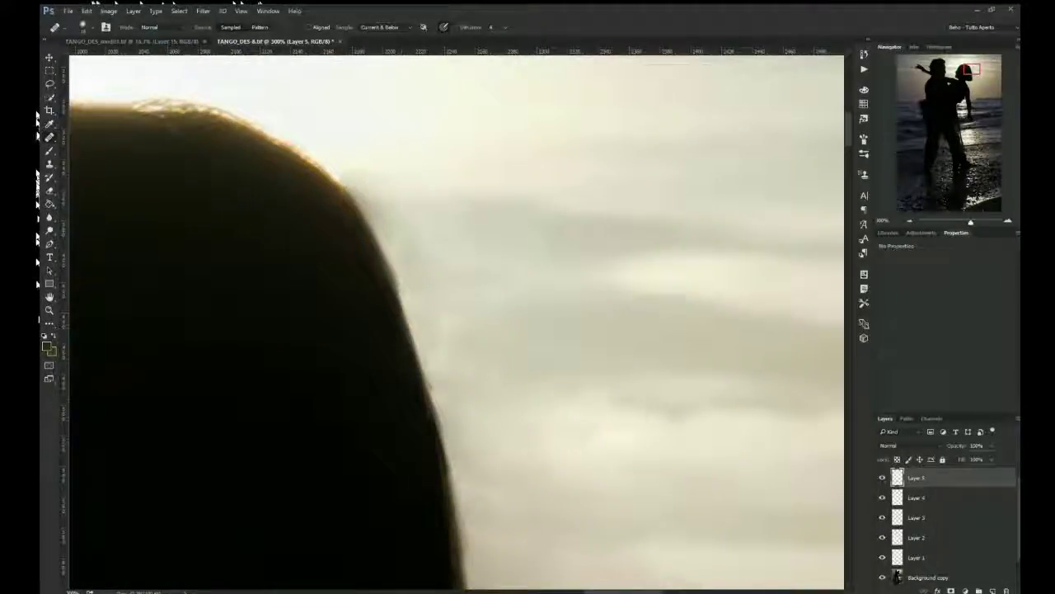
Remove specks beside the hair edge, alternating Healing Brush and Clone Stamp, then fit the image on screen.
{"action": "key", "text": "s"}
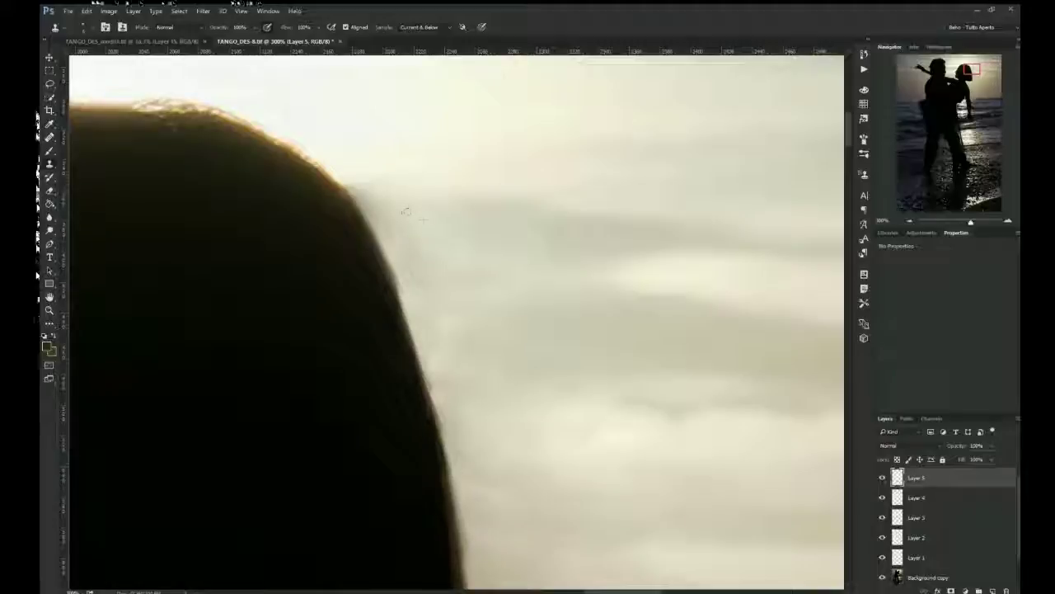
{"action": "key", "text": "j"}
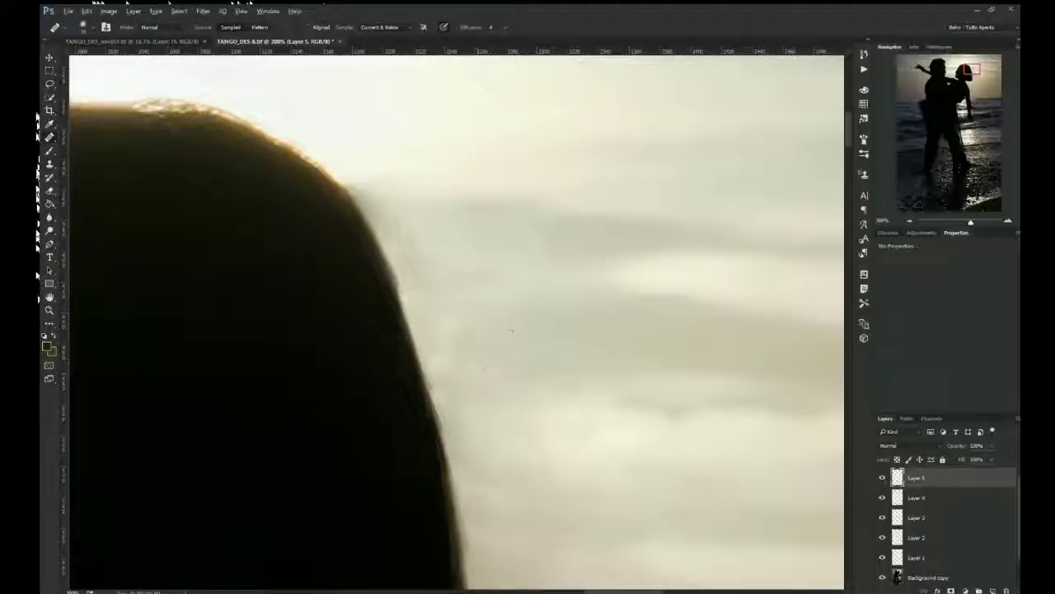
{"action": "scroll", "coordinate": [391, 138], "scroll_direction": "down", "scroll_amount": 3}
{"action": "scroll", "coordinate": [359, 262], "scroll_direction": "right", "scroll_amount": 2}
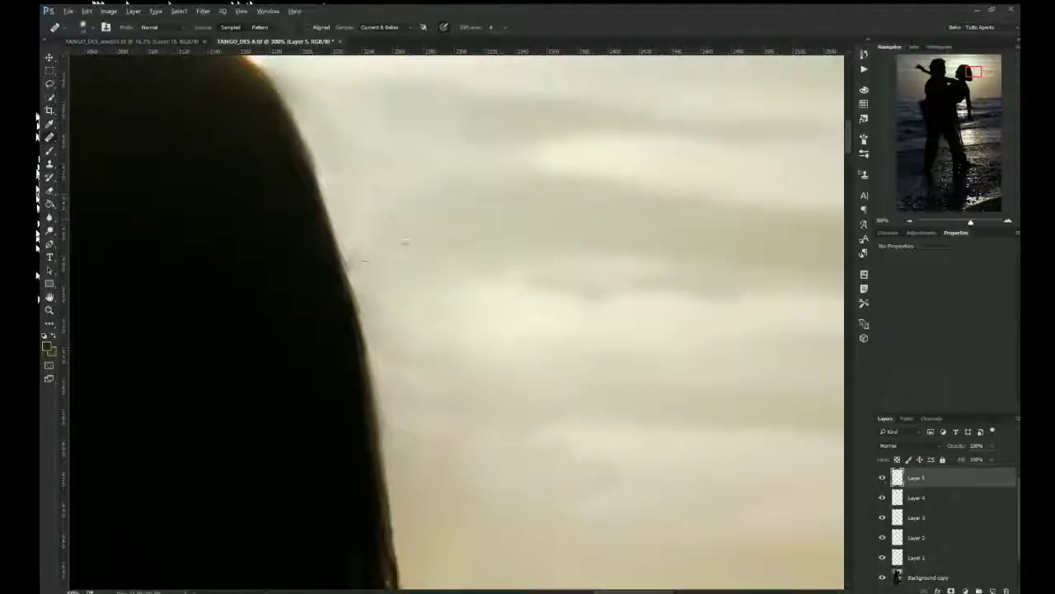
{"action": "scroll", "coordinate": [445, 268], "scroll_direction": "down", "scroll_amount": 2}
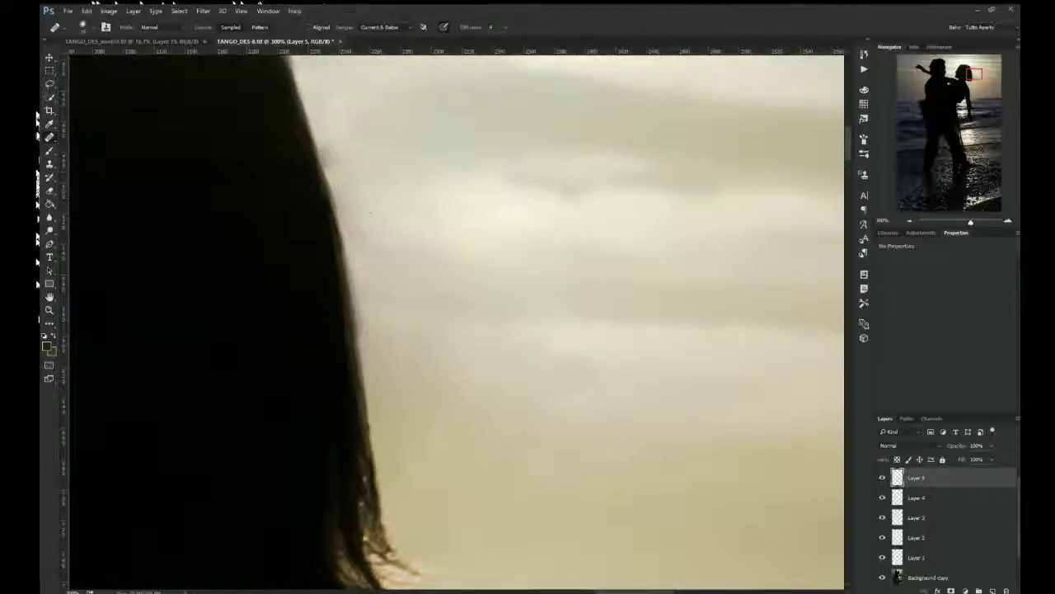
{"action": "key", "text": "s"}
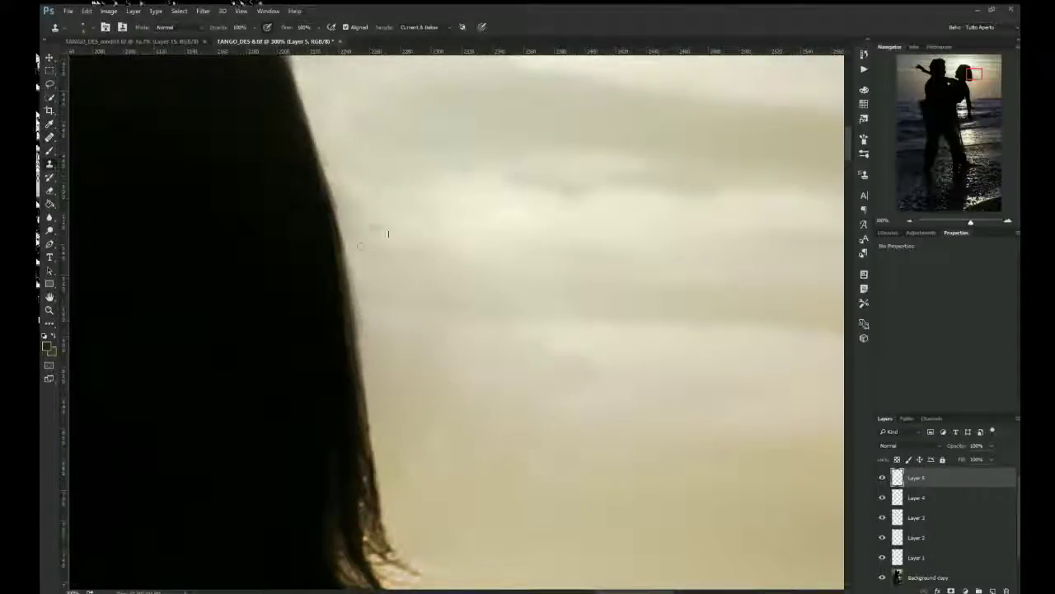
{"action": "key", "text": "j"}
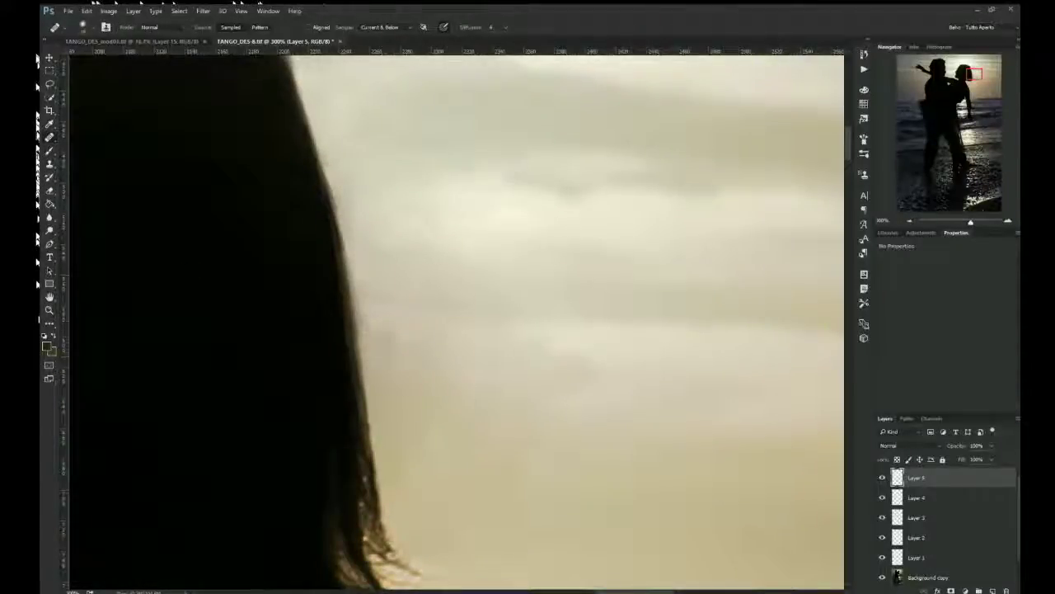
{"action": "key", "text": "s"}
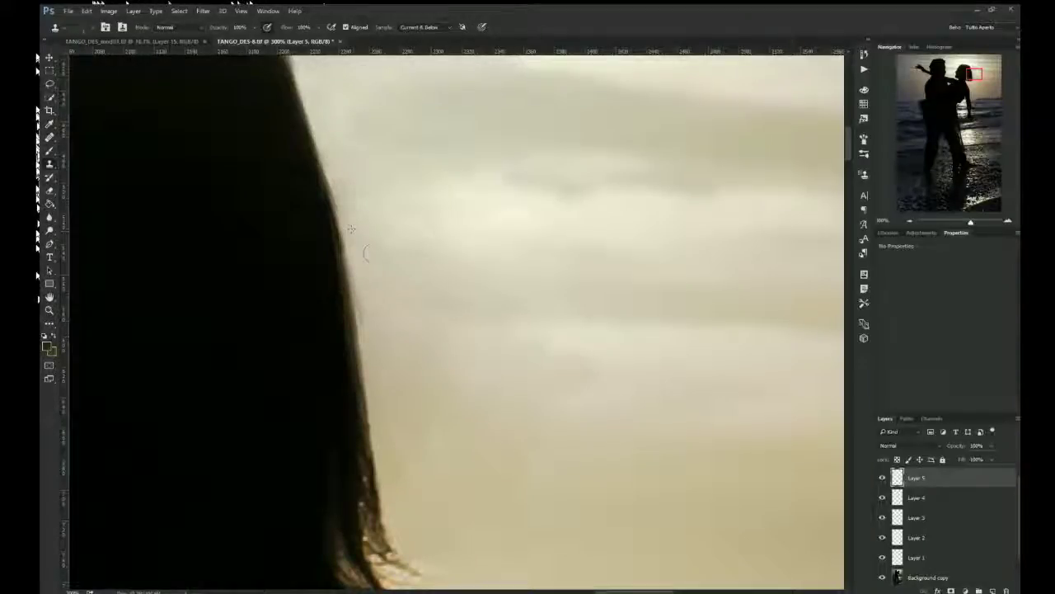
{"action": "key", "text": "j"}
{"action": "left_click_drag", "start_coordinate": [585, 355], "coordinate": [527, 207]}
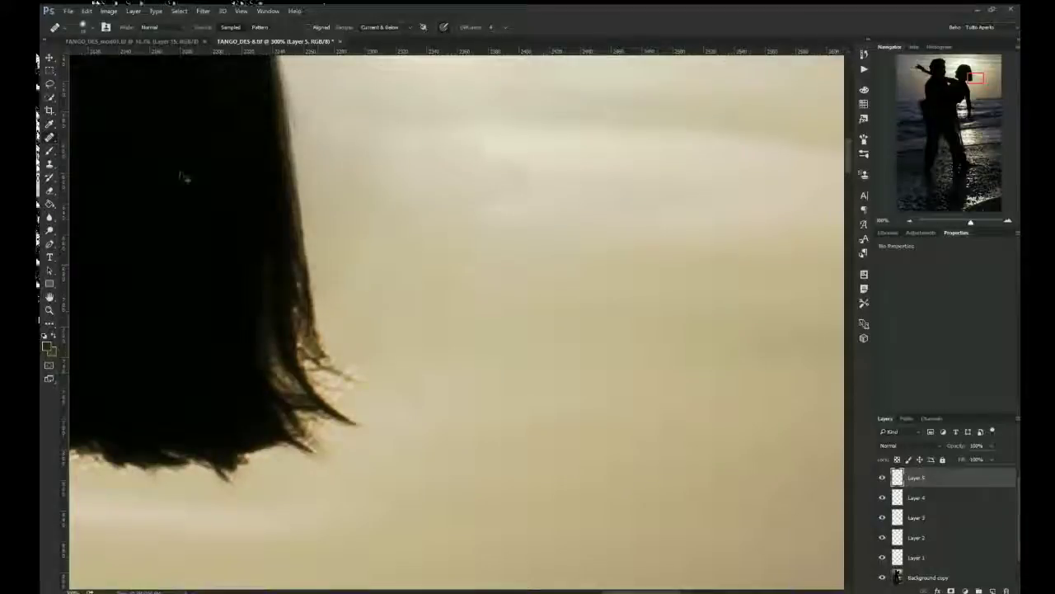
{"action": "key", "text": "ctrl+0"}
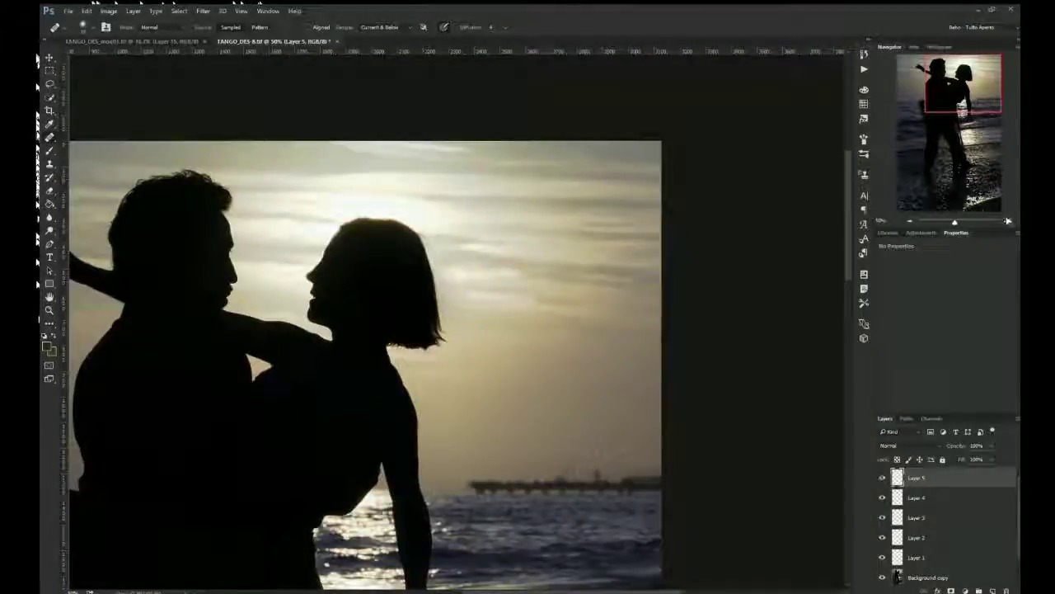
Soften the crown halo using Blur, a 30% brush in sampled light sky colour, healing and cloning.
{"action": "scroll", "coordinate": [379, 264], "scroll_direction": "up", "scroll_amount": 4}
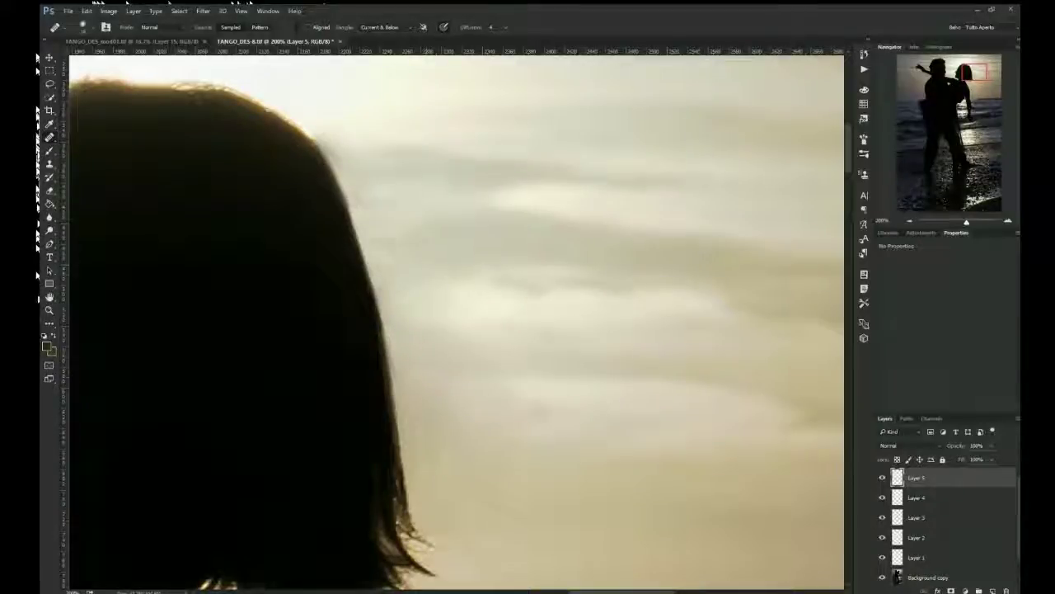
{"action": "scroll", "coordinate": [389, 170], "scroll_direction": "up", "scroll_amount": 3}
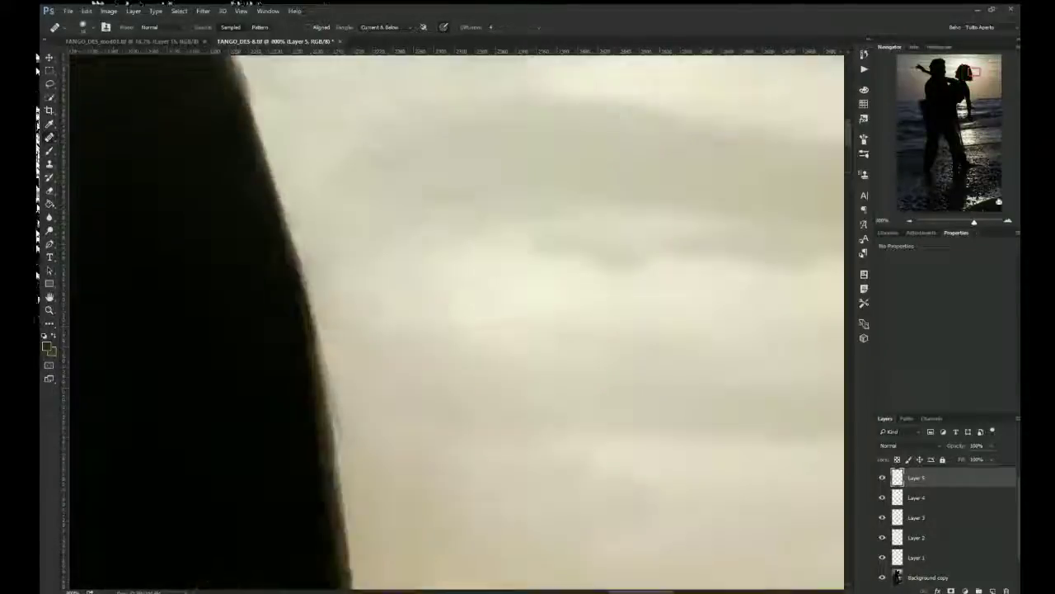
{"action": "key", "text": "s"}
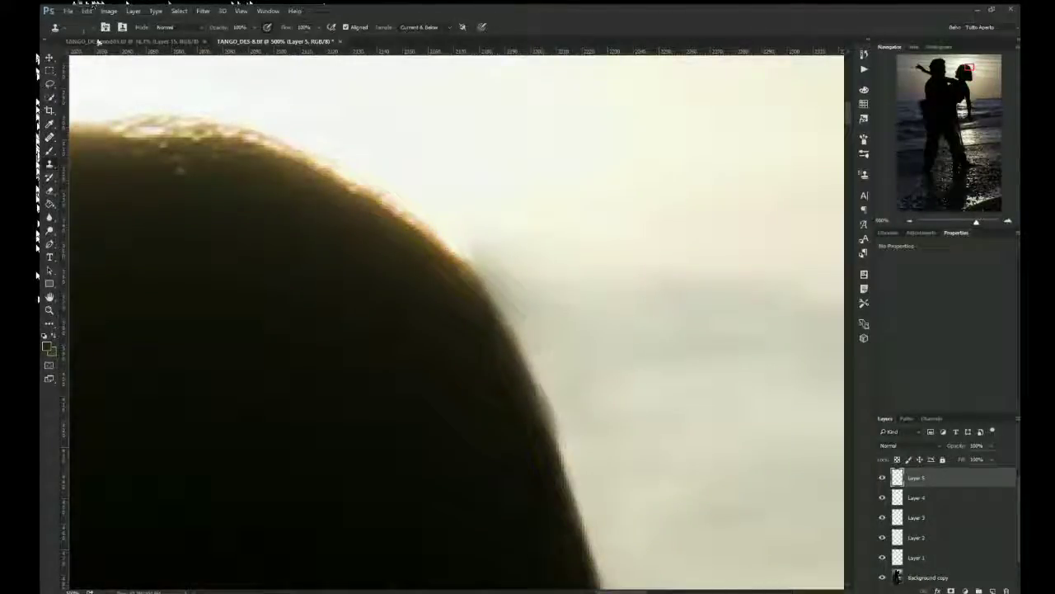
{"action": "key", "text": "r"}
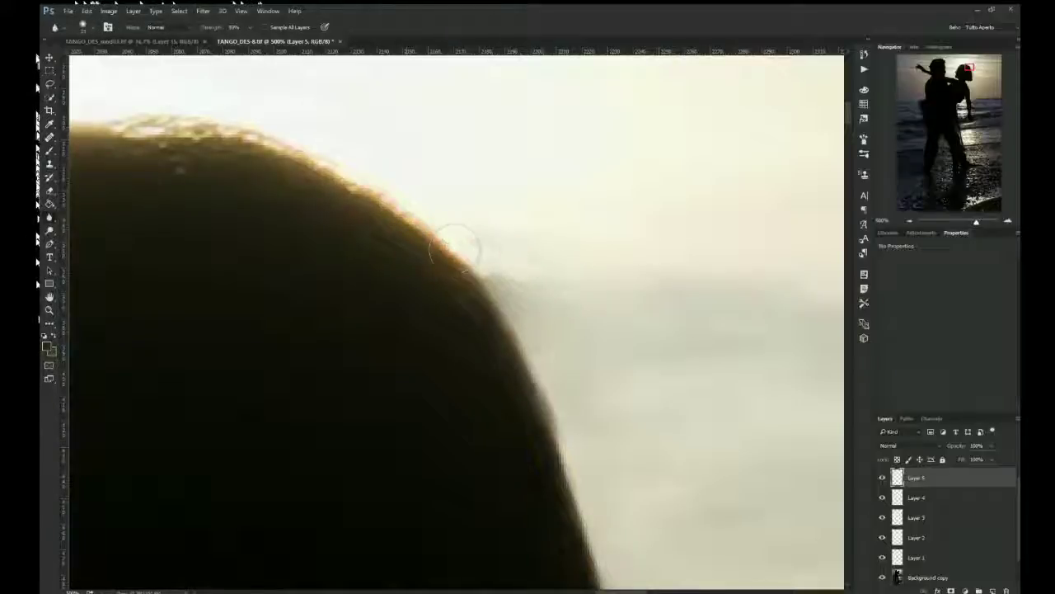
{"action": "key", "text": "b"}
{"action": "left_click", "coordinate": [569, 427], "text": "alt"}
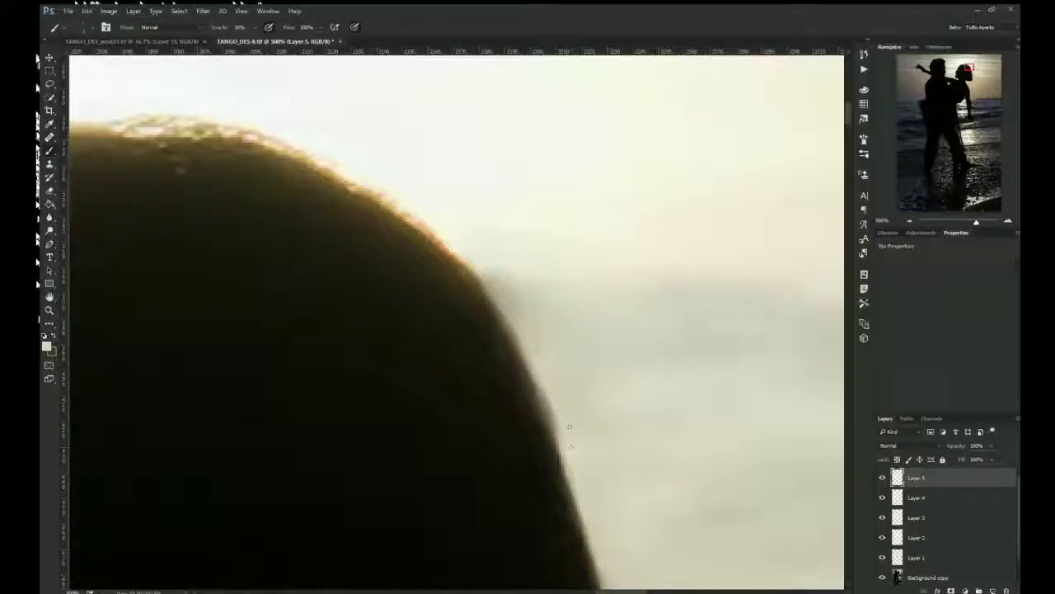
{"action": "key", "text": "j"}
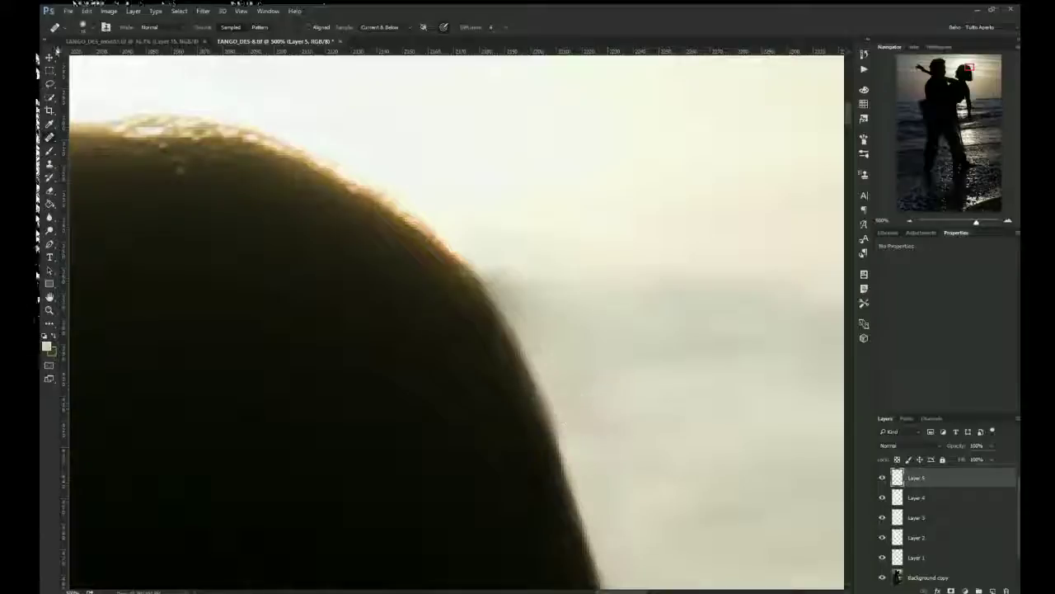
{"action": "key", "text": "s"}
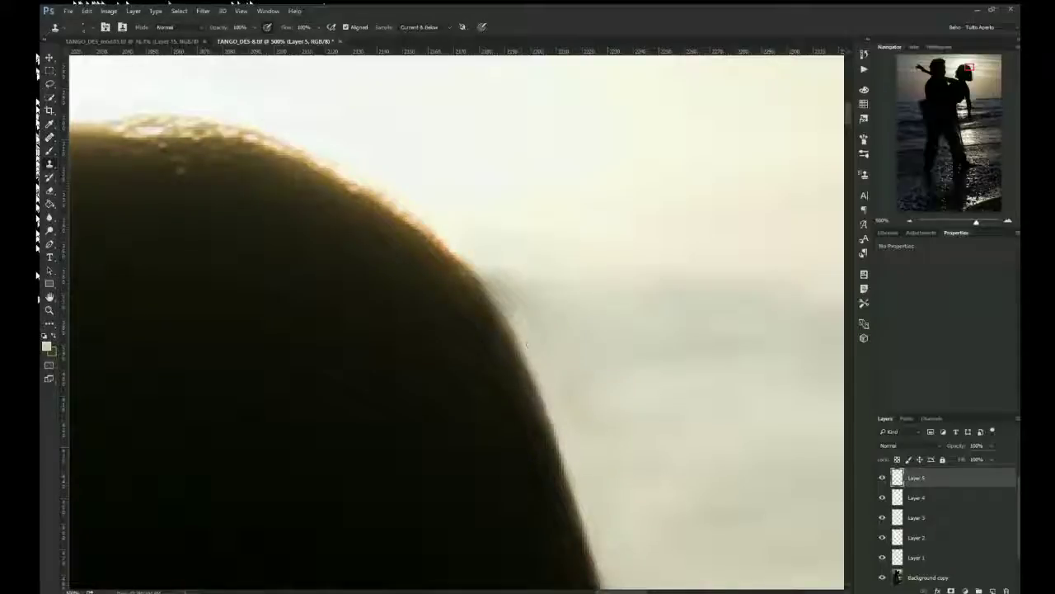
Stamp visible layers into Layer 6 and sharpen the woman's hair outline around the head.
{"action": "key", "text": "ctrl+alt+shift+e"}
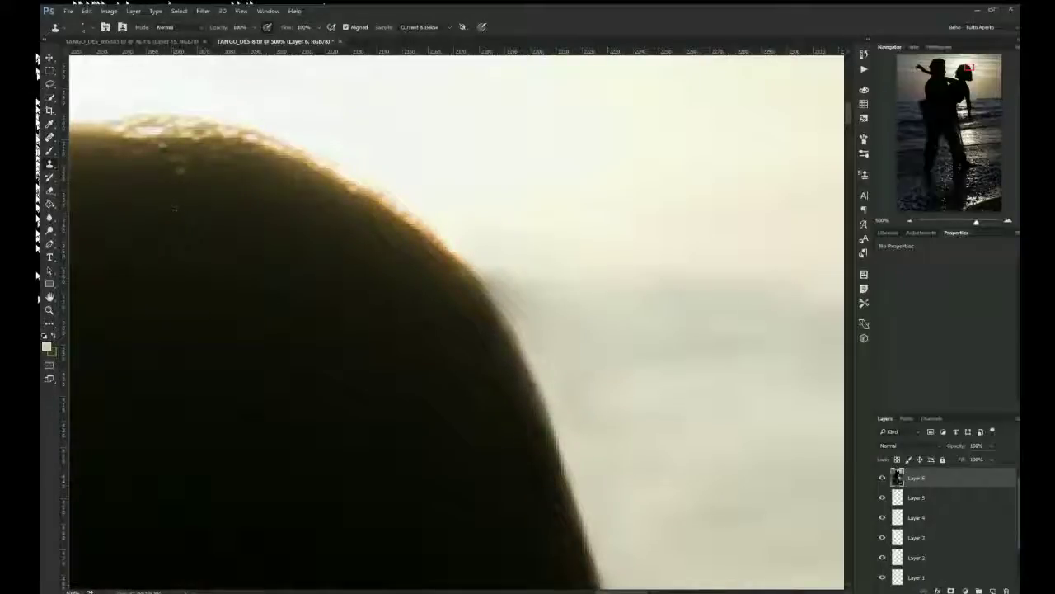
{"action": "key", "text": "r"}
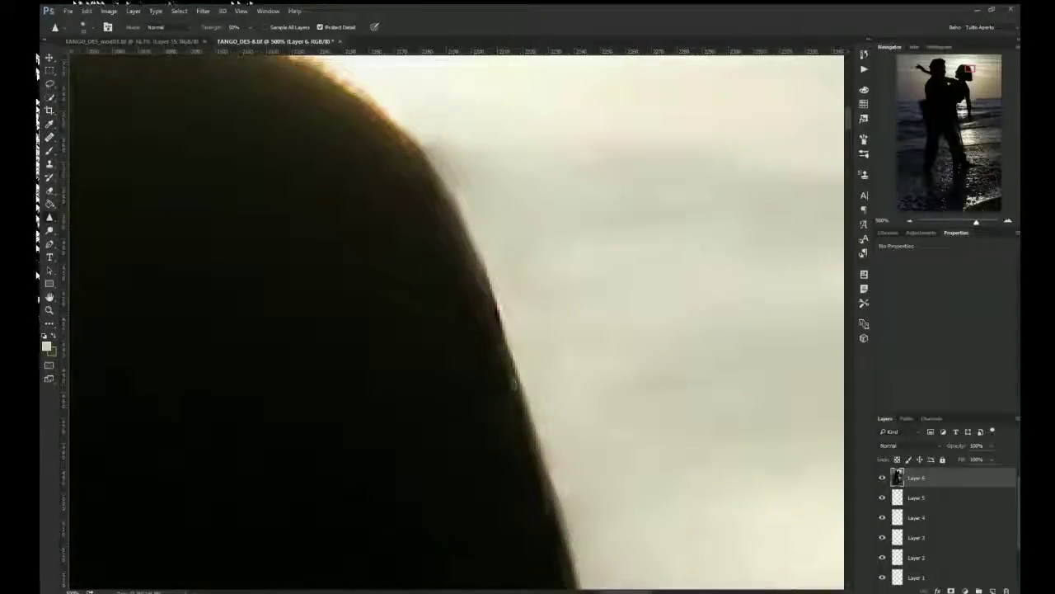
{"action": "mouse_move", "coordinate": [561, 589]}
{"action": "left_mouse_down"}
{"action": "mouse_move", "coordinate": [489, 534]}
{"action": "mouse_move", "coordinate": [522, 478]}
{"action": "left_mouse_up"}
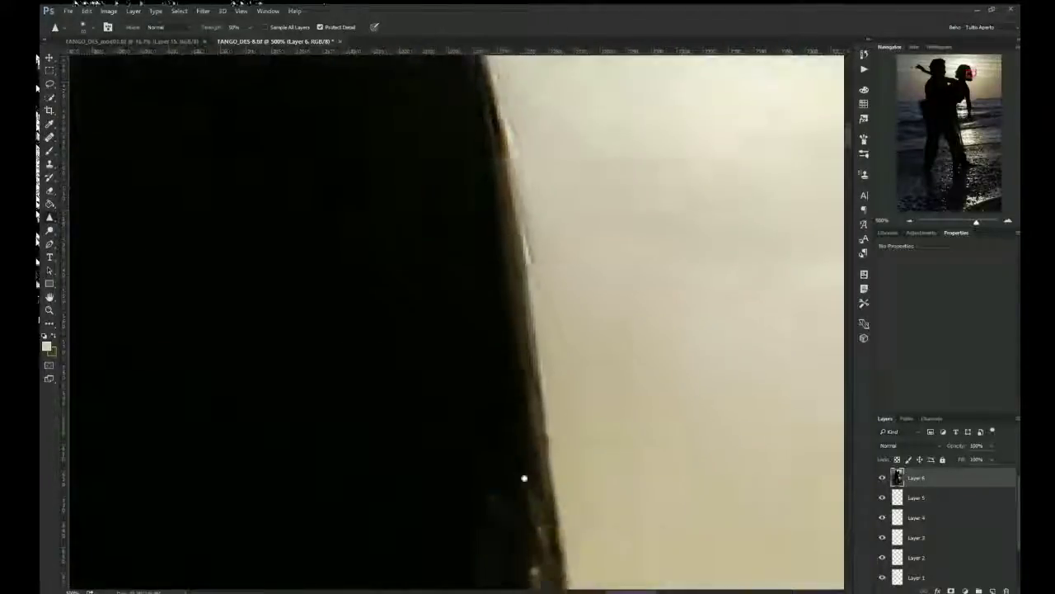
{"action": "mouse_move", "coordinate": [437, 287]}
{"action": "left_mouse_down"}
{"action": "mouse_move", "coordinate": [487, 455]}
{"action": "mouse_move", "coordinate": [536, 424]}
{"action": "mouse_move", "coordinate": [521, 405]}
{"action": "mouse_move", "coordinate": [528, 528]}
{"action": "left_mouse_up"}
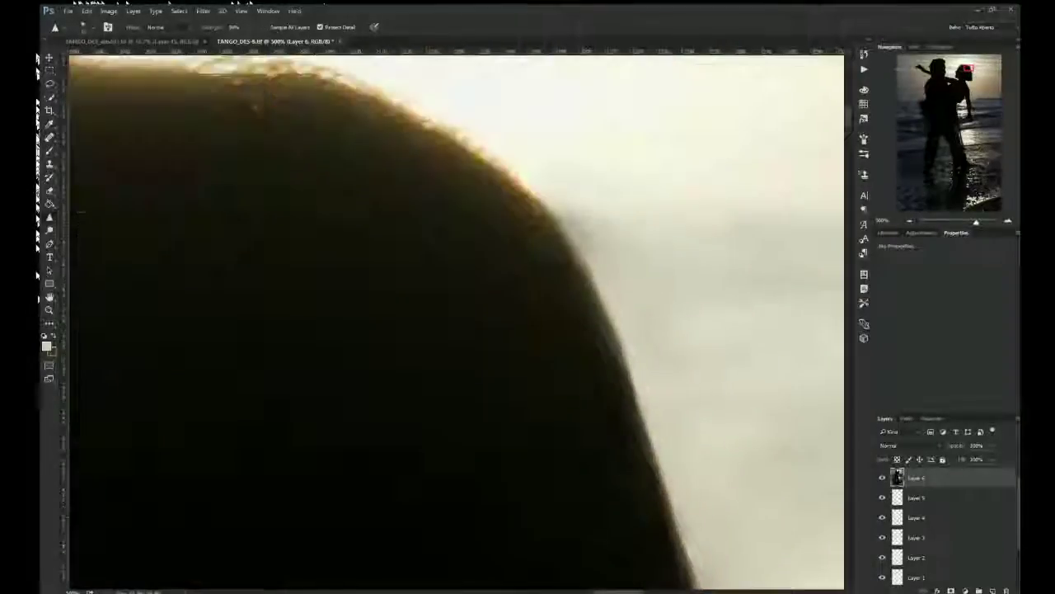
{"action": "key", "text": "s"}
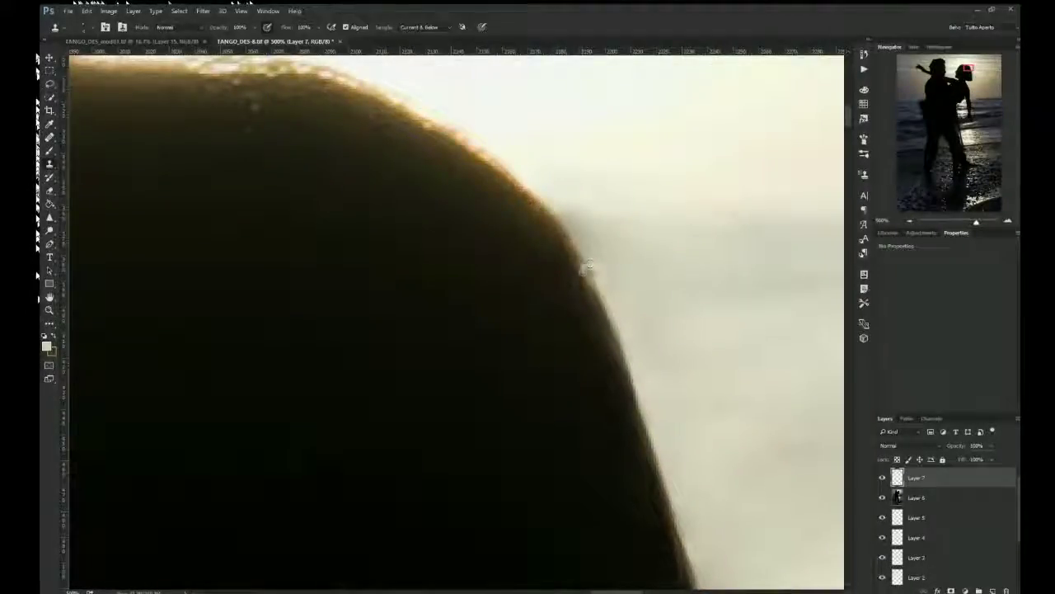
On a new layer, paint the hair edge with a 50% brush, then view the couple at 50%.
{"action": "key", "text": "b"}
{"action": "key", "text": "ctrl+shift+alt+n"}
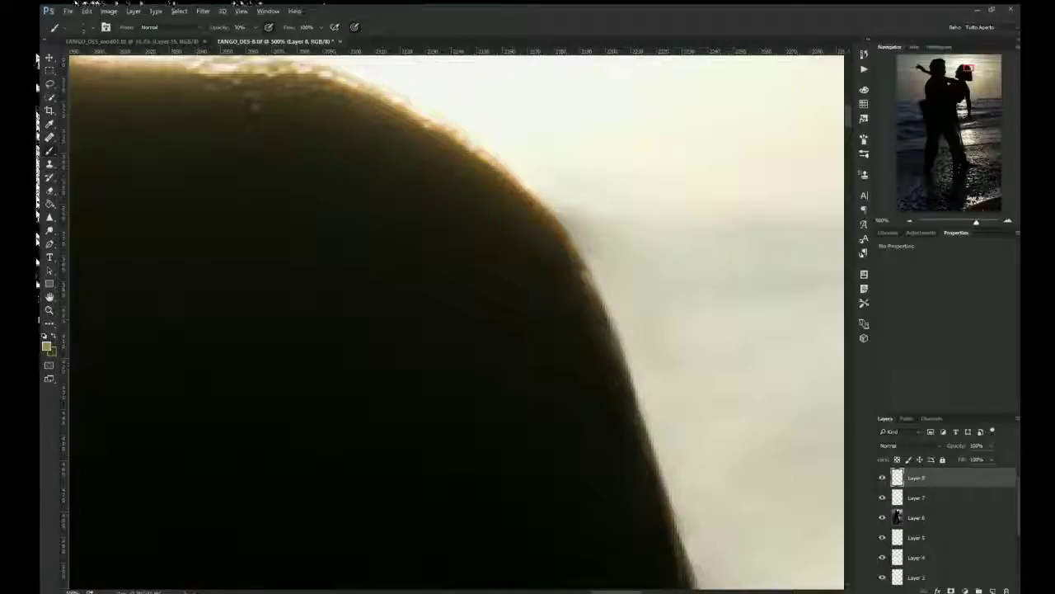
{"action": "scroll", "coordinate": [619, 370], "scroll_direction": "down", "scroll_amount": 2}
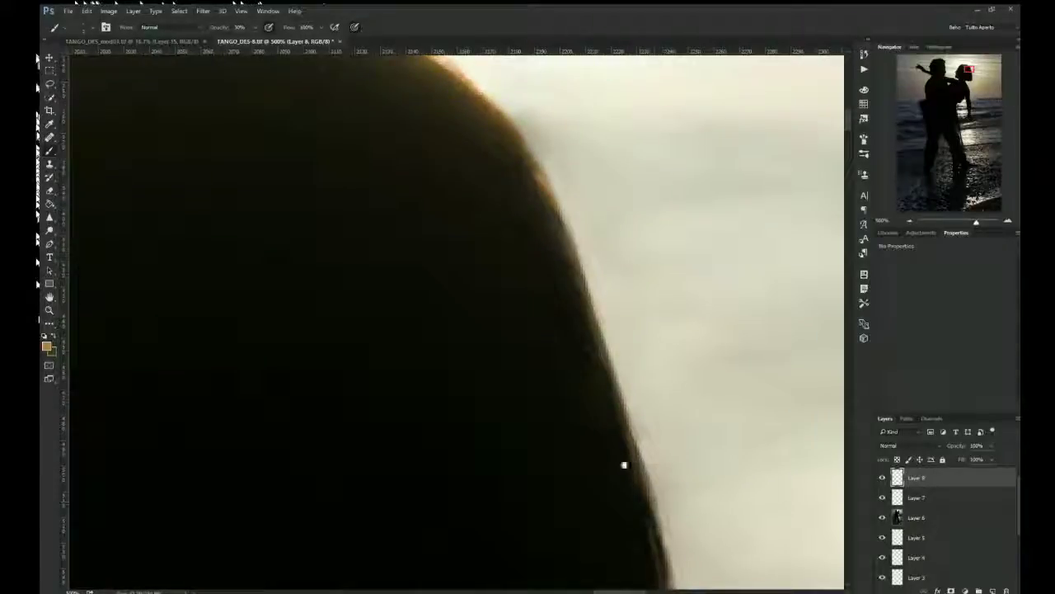
{"action": "scroll", "coordinate": [624, 464], "scroll_direction": "down", "scroll_amount": 2}
{"action": "scroll", "coordinate": [624, 464], "scroll_direction": "down", "scroll_amount": 2}
{"action": "scroll", "coordinate": [631, 494], "scroll_direction": "down", "scroll_amount": 2}
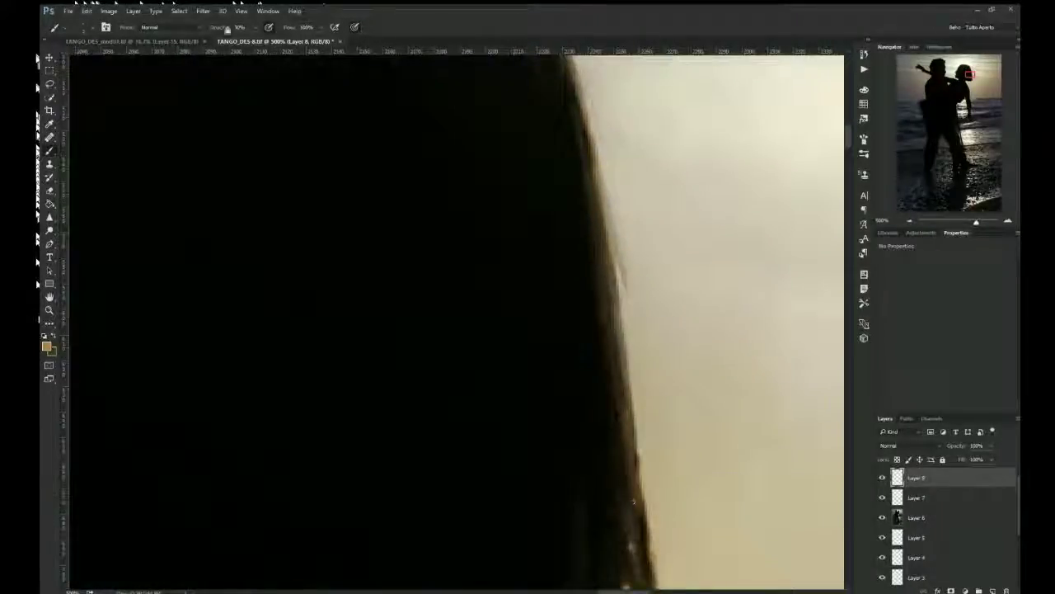
{"action": "left_click_drag", "start_coordinate": [976, 221], "coordinate": [955, 221]}
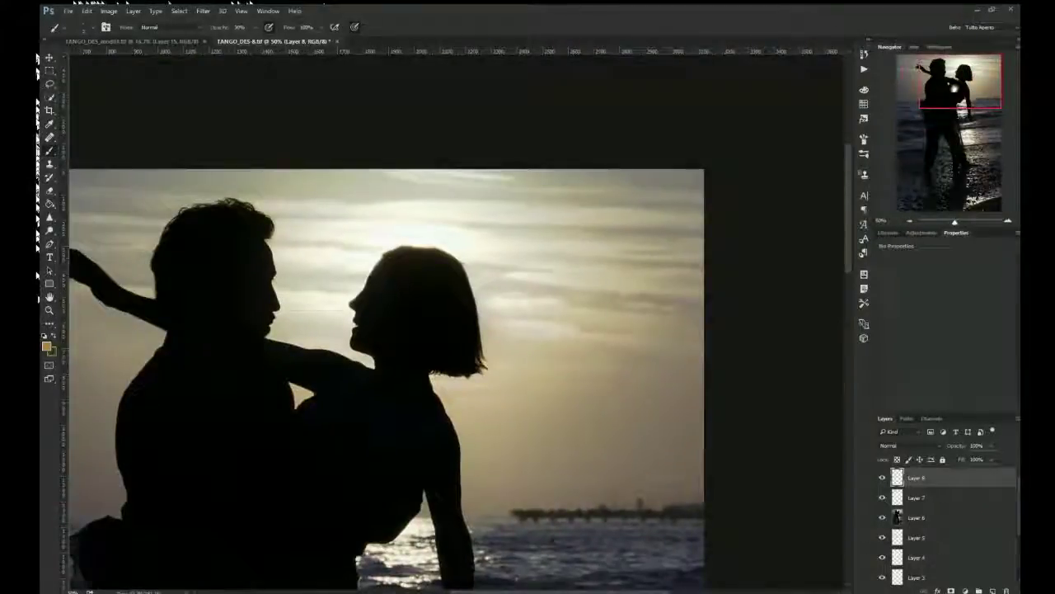
{"action": "left_click", "coordinate": [955, 87]}
Add Layer 9, stamp visible into Layer 10, and create a 50% grey Overlay layer.
{"action": "key", "text": "ctrl+shift+alt+n"}
{"action": "key", "text": "j"}
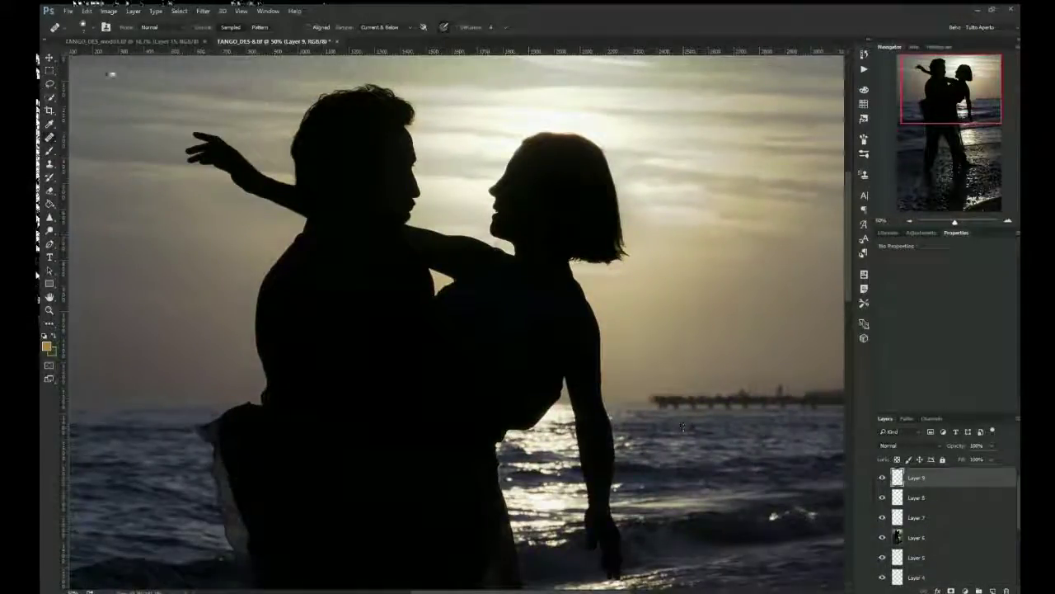
{"action": "left_click_drag", "start_coordinate": [955, 88], "coordinate": [951, 139]}
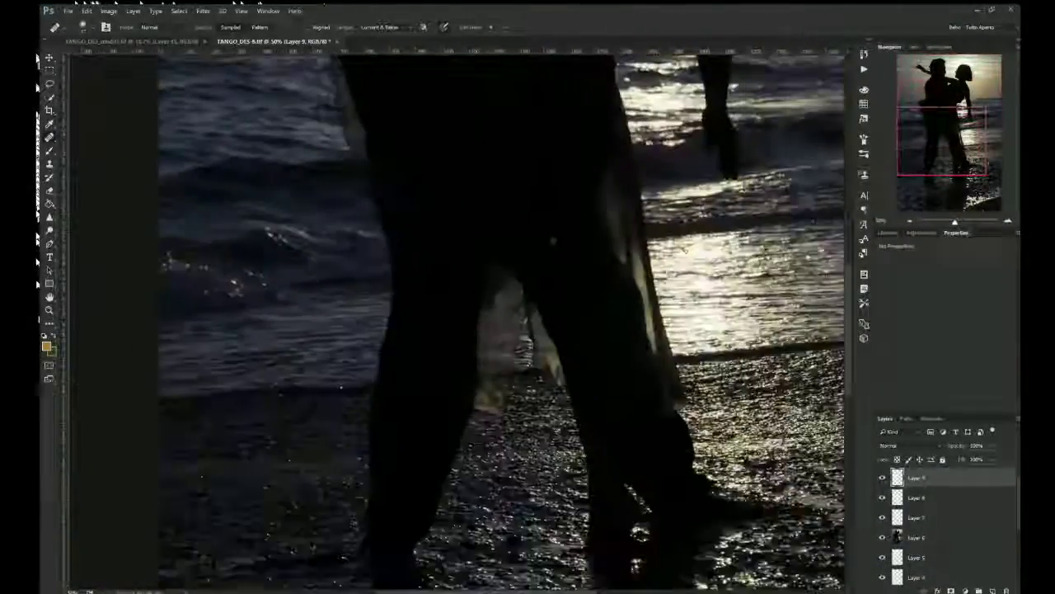
{"action": "key", "text": "ctrl+shift+alt+e"}
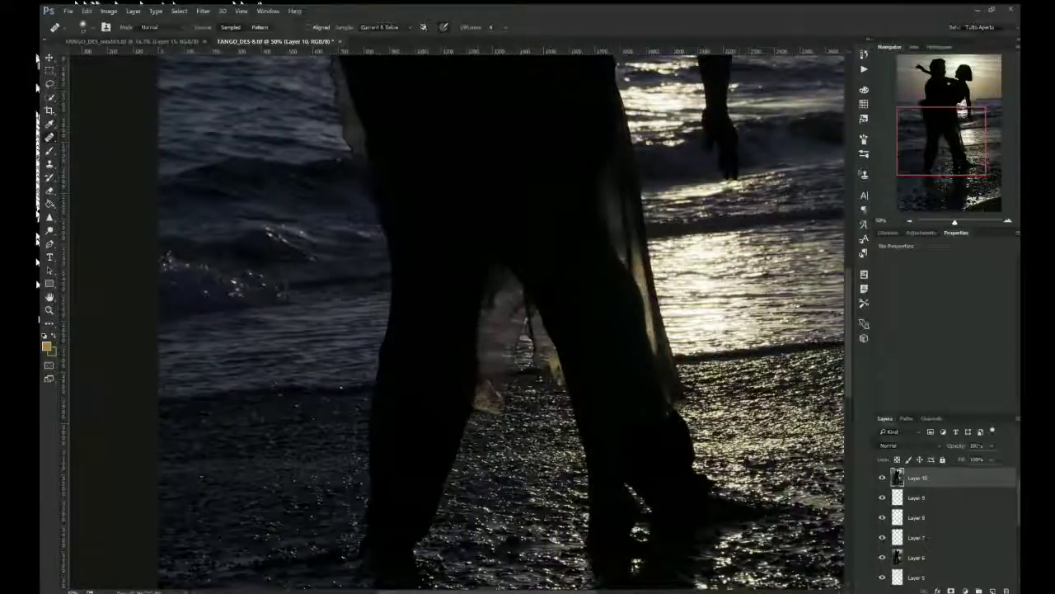
{"action": "key", "text": "ctrl+shift+a"}
{"action": "key", "text": "Return"}
Dodge the midtones to brighten the translucent dress between the couple's legs.
{"action": "key", "text": "o"}
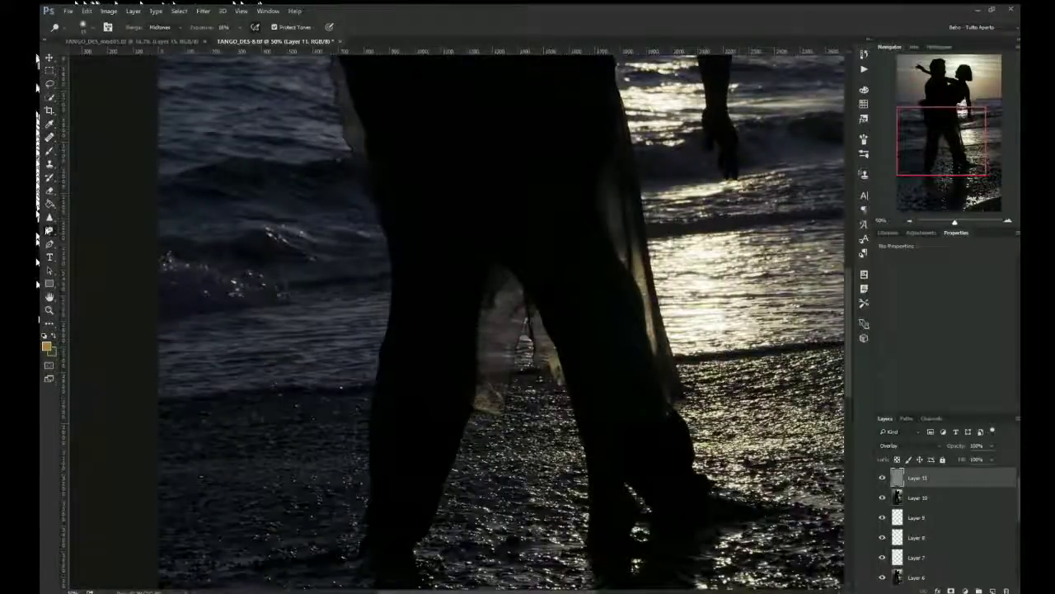
{"action": "mouse_move", "coordinate": [509, 296]}
{"action": "left_mouse_down"}
{"action": "mouse_move", "coordinate": [490, 318]}
{"action": "mouse_move", "coordinate": [507, 350]}
{"action": "left_mouse_up"}
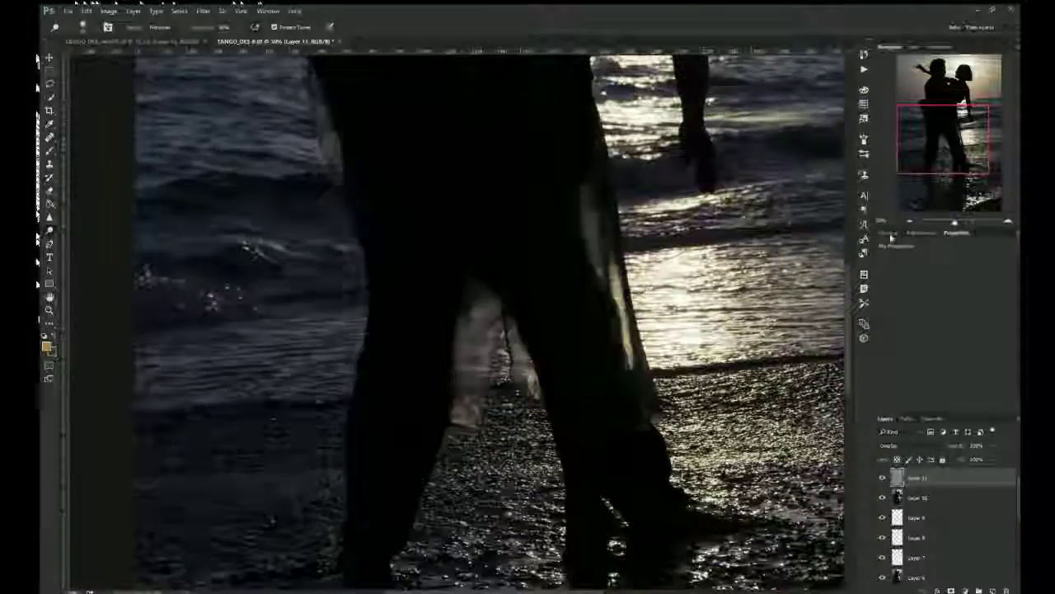
{"action": "key", "text": "ctrl+0"}
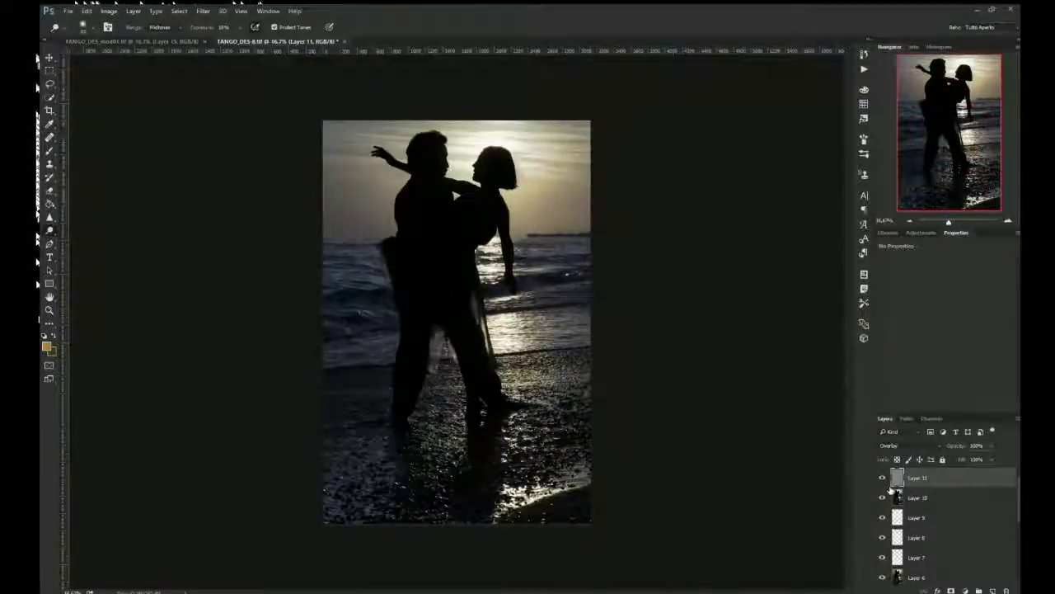
Stamp visible layers into Layer 12, inspect the couple at 200%, and add a Curves adjustment.
{"action": "key", "text": "ctrl+alt+shift+e"}
{"action": "key", "text": "ctrl+plus"}
{"action": "key", "text": "ctrl+plus"}
{"action": "key", "text": "ctrl+plus"}
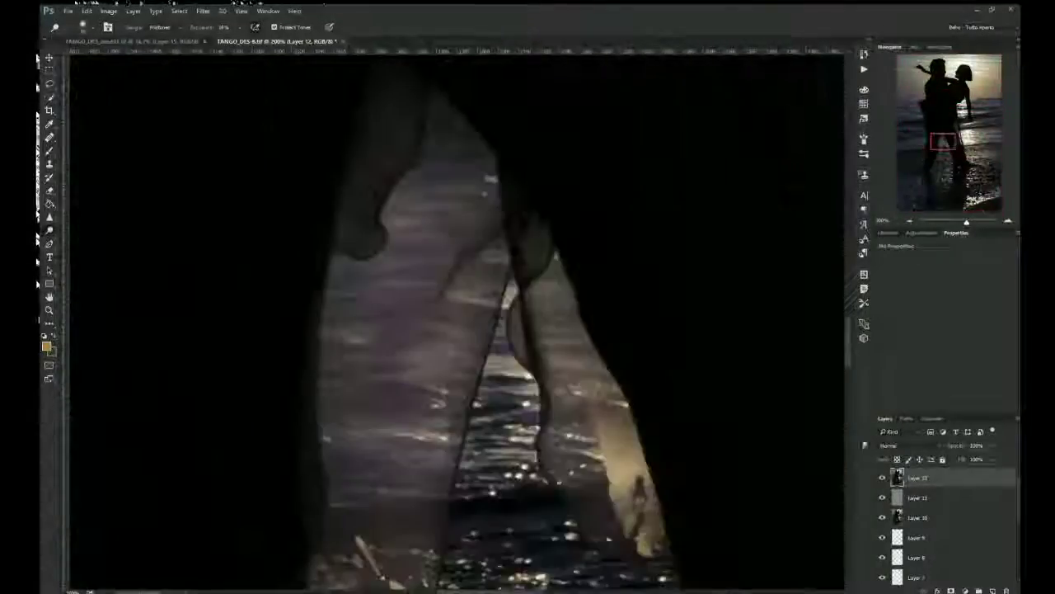
{"action": "mouse_move", "coordinate": [943, 142]}
{"action": "left_mouse_down"}
{"action": "mouse_move", "coordinate": [925, 103]}
{"action": "mouse_move", "coordinate": [940, 177]}
{"action": "left_mouse_up"}
{"action": "left_click", "coordinate": [911, 220]}
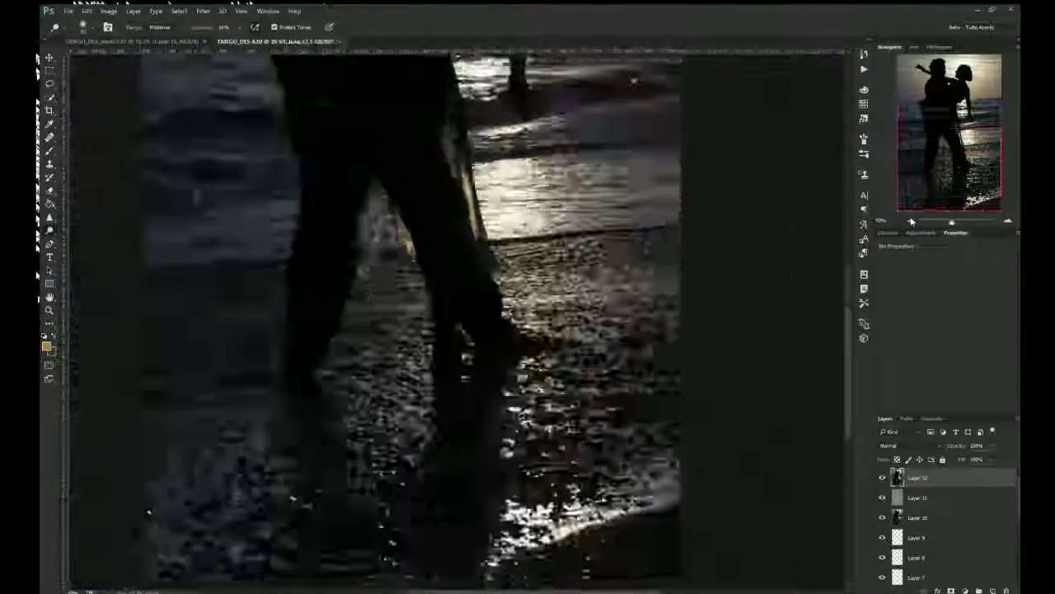
{"action": "left_click", "coordinate": [907, 247]}
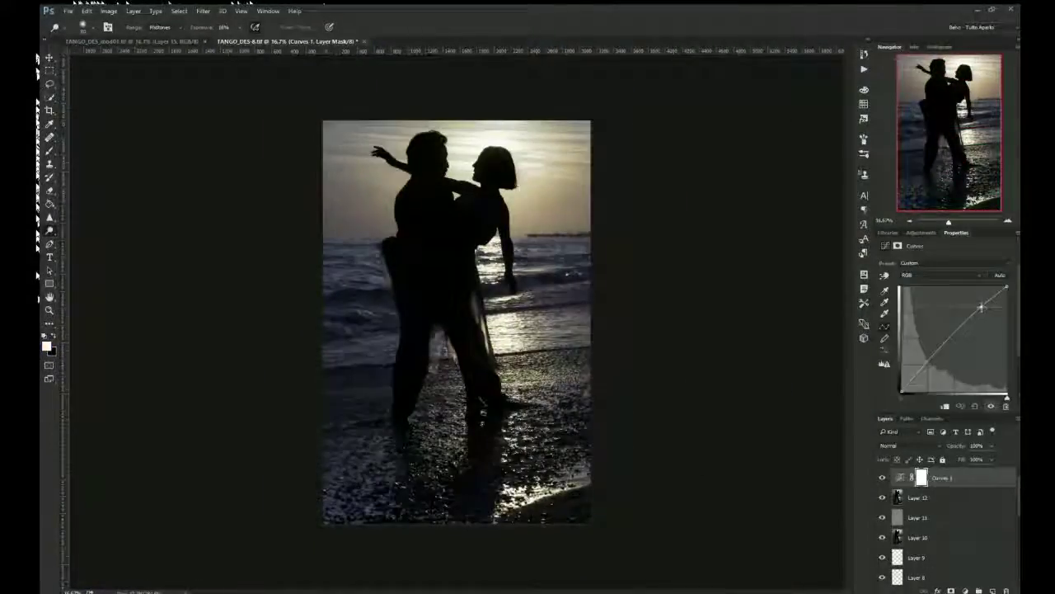
Compare the photo with and without Curves 1, then delete that adjustment layer.
{"action": "left_click", "coordinate": [883, 477]}
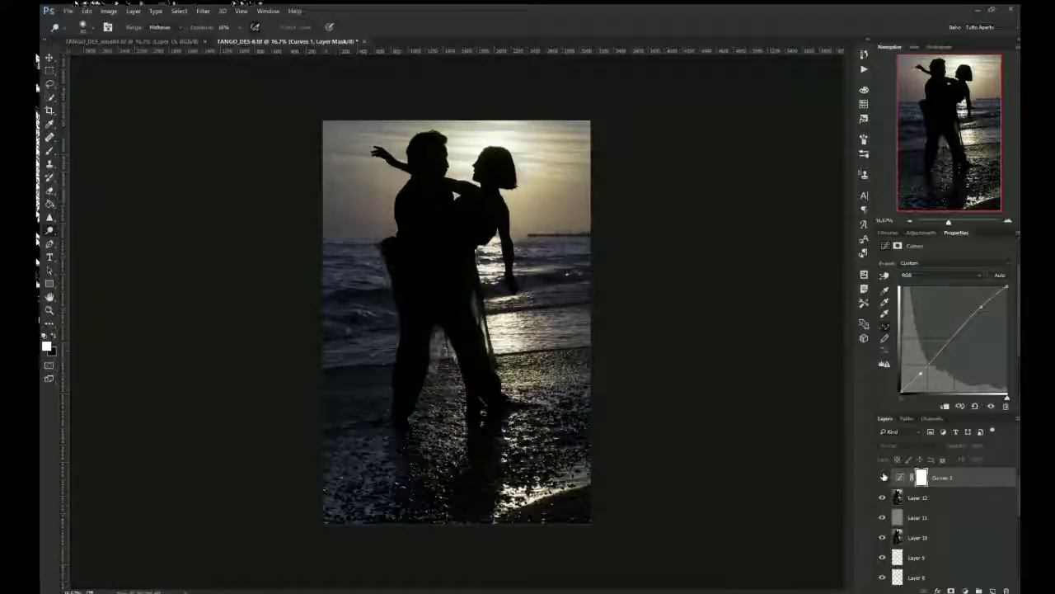
{"action": "left_click", "coordinate": [883, 477]}
{"action": "key", "text": "Delete"}
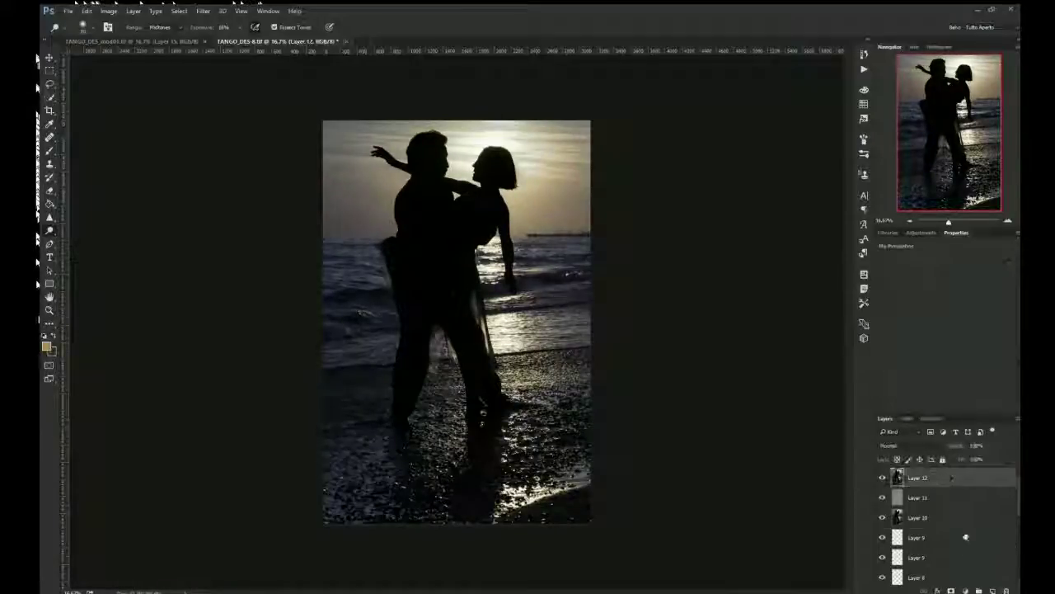
Blend a high-pass copy of Layer 12 in Soft Light at 70%, then add a Gradient Map.
{"action": "key", "text": "ctrl+j"}
{"action": "key", "text": "ctrl+f"}
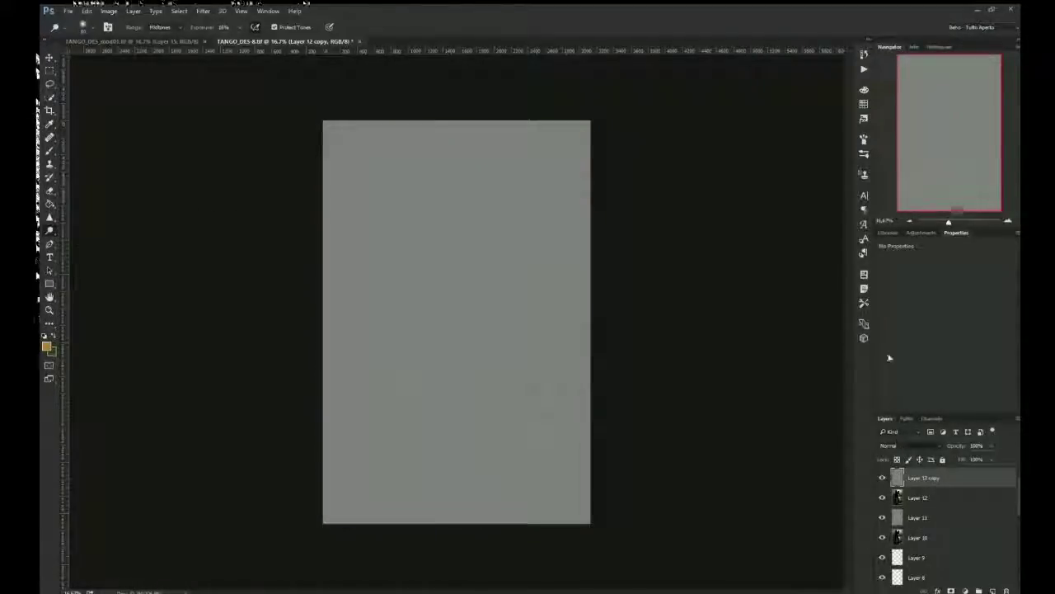
{"action": "key", "text": "shift+alt+h"}
{"action": "key", "text": "ctrl+plus"}
{"action": "left_click", "coordinate": [882, 476]}
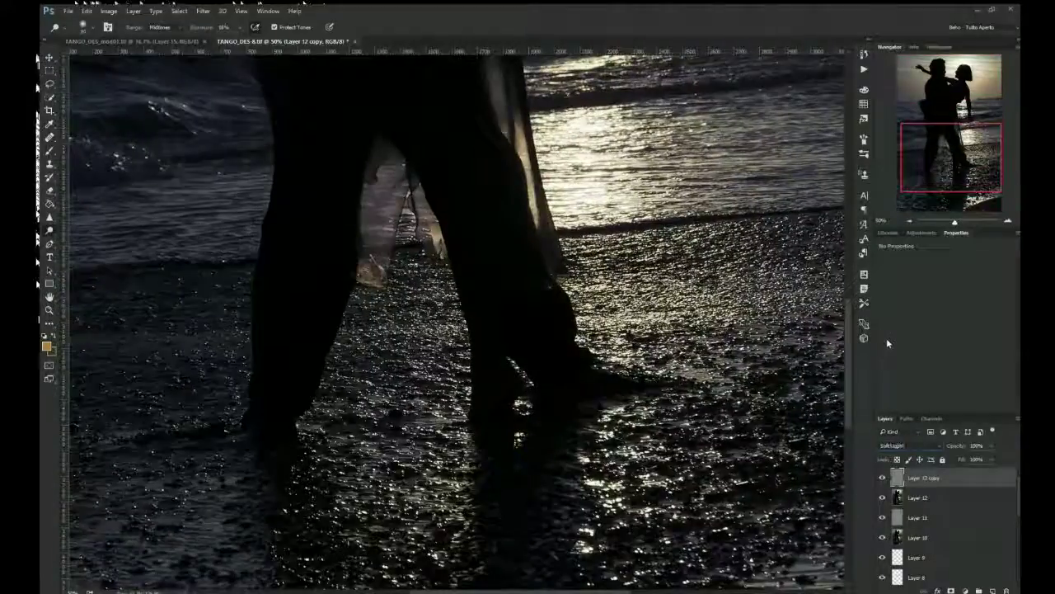
{"action": "left_click", "coordinate": [882, 476]}
{"action": "key", "text": "ctrl+0"}
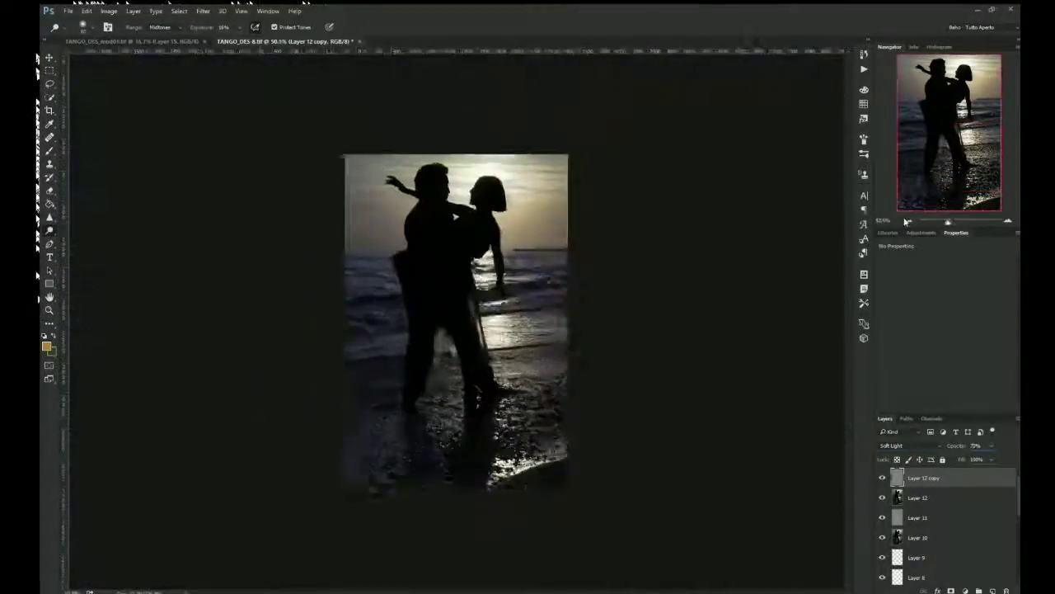
{"action": "left_click", "coordinate": [965, 590]}
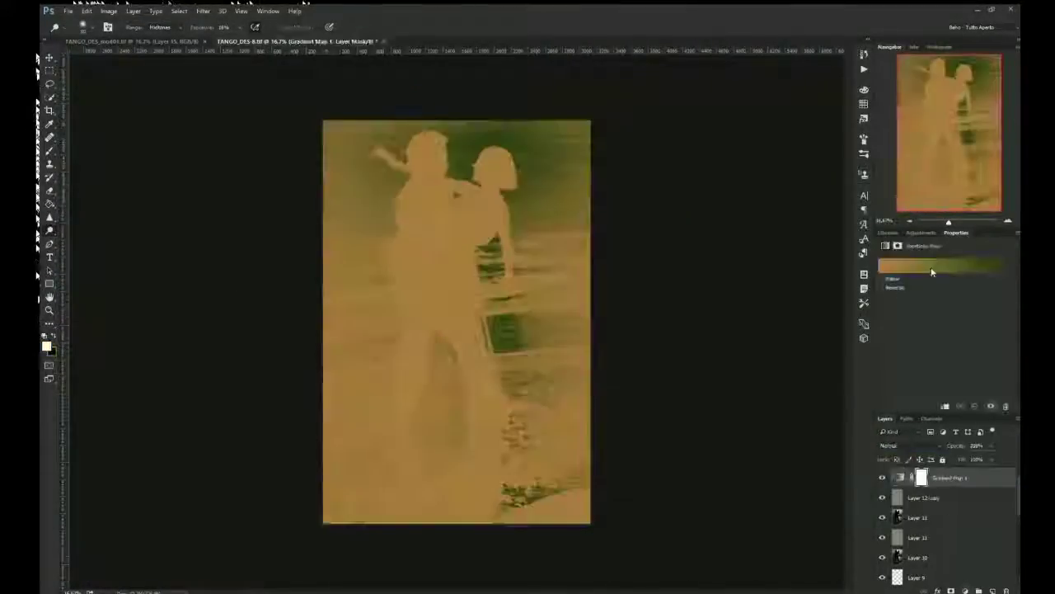
Apply the navy-to-orange gradient to the map and set its blend mode to Darken.
{"action": "left_click", "coordinate": [684, 541]}
{"action": "left_click", "coordinate": [717, 188]}
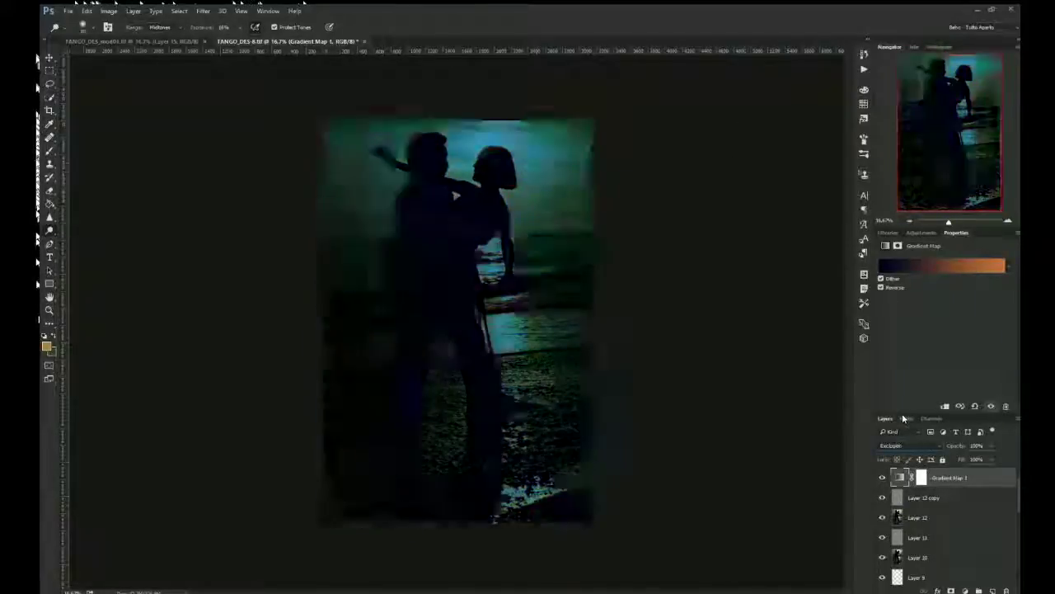
{"action": "left_click", "coordinate": [880, 478]}
{"action": "left_click", "coordinate": [881, 478]}
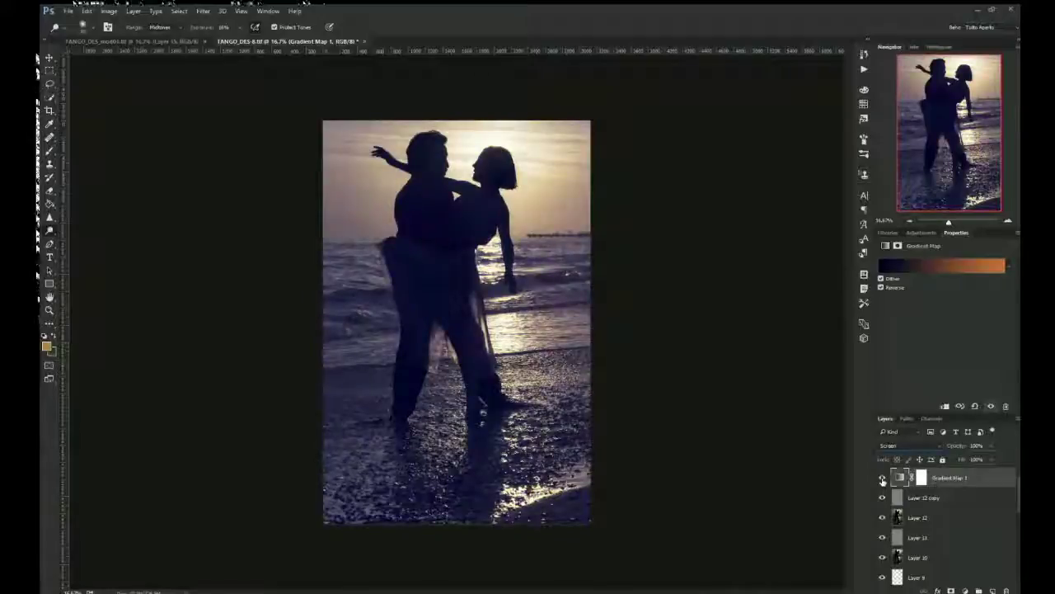
{"action": "key", "text": "shift+minus"}
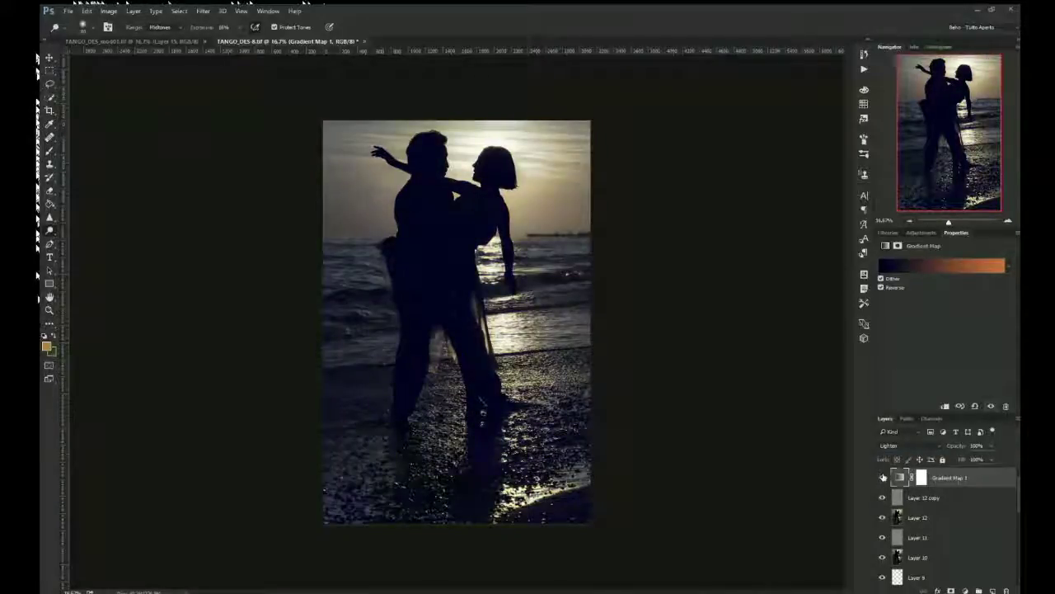
{"action": "key", "text": "shift+minus"}
{"action": "key", "text": "shift+minus"}
{"action": "key", "text": "shift+minus"}
{"action": "key", "text": "shift+minus"}
{"action": "key", "text": "shift+minus"}
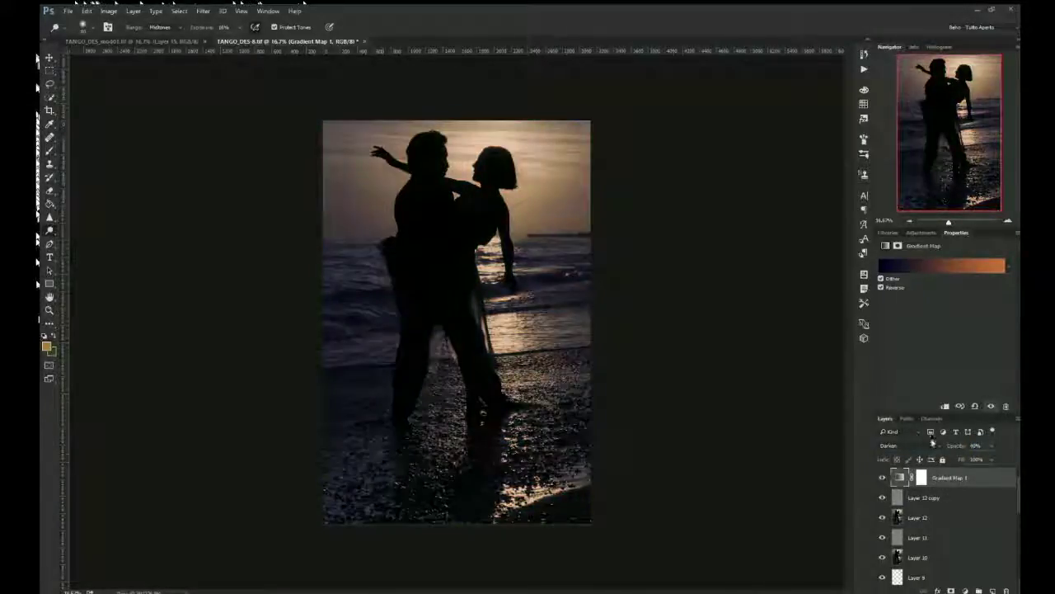
Lower Gradient Map 1 to 40% opacity and invert its mask to black.
{"action": "mouse_move", "coordinate": [963, 445]}
{"action": "left_mouse_down"}
{"action": "mouse_move", "coordinate": [961, 459]}
{"action": "mouse_move", "coordinate": [973, 459]}
{"action": "left_mouse_up"}
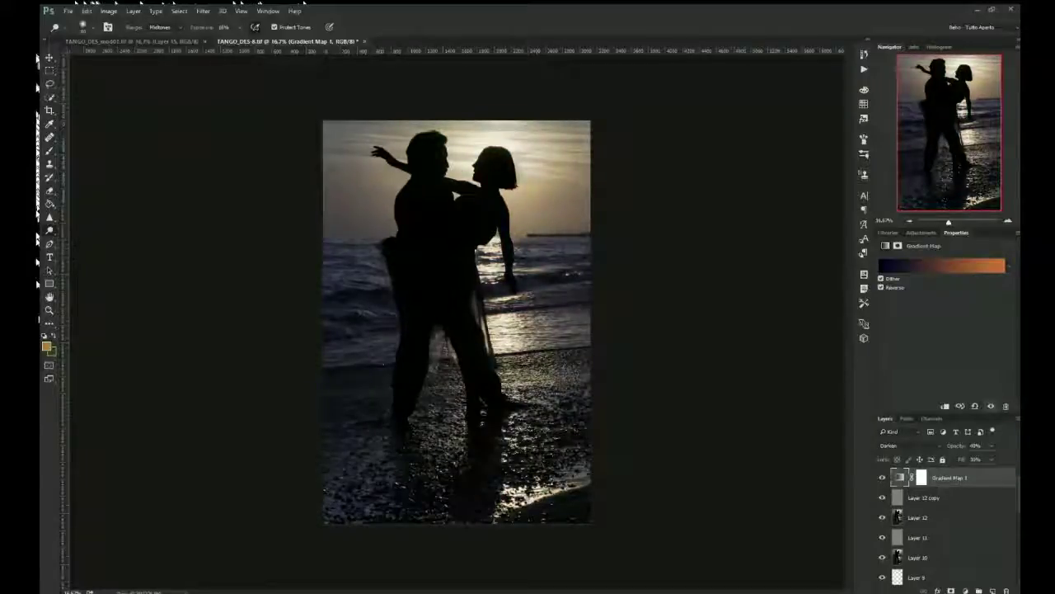
{"action": "left_click", "coordinate": [921, 477]}
{"action": "key", "text": "ctrl+i"}
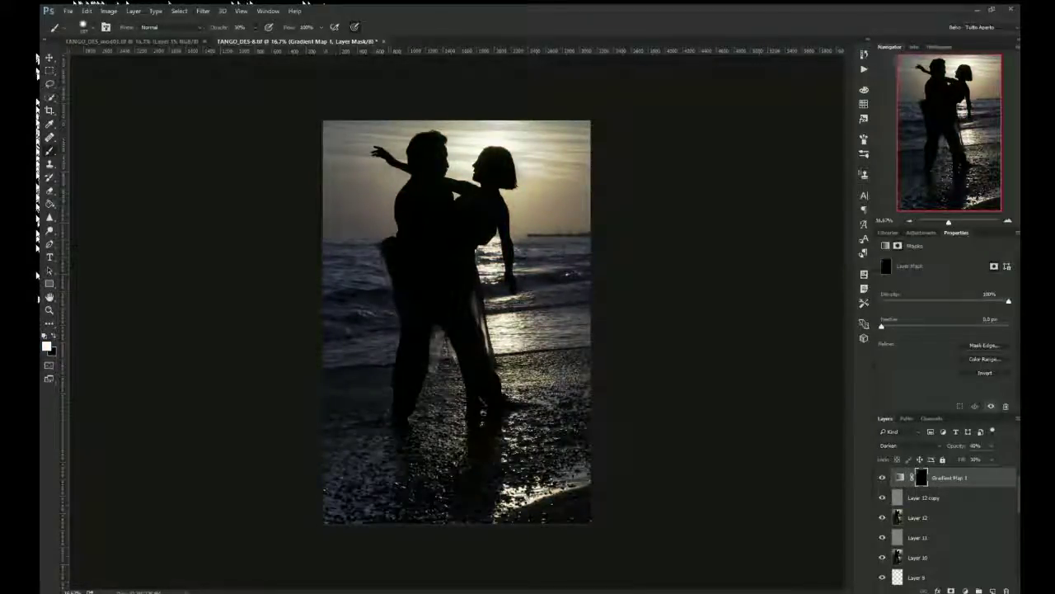
Paint the gradient tone back in around the heads, then zoom to 300% on the faces.
{"action": "mouse_move", "coordinate": [577, 165]}
{"action": "left_mouse_down"}
{"action": "mouse_move", "coordinate": [470, 134]}
{"action": "mouse_move", "coordinate": [527, 164]}
{"action": "left_mouse_up"}
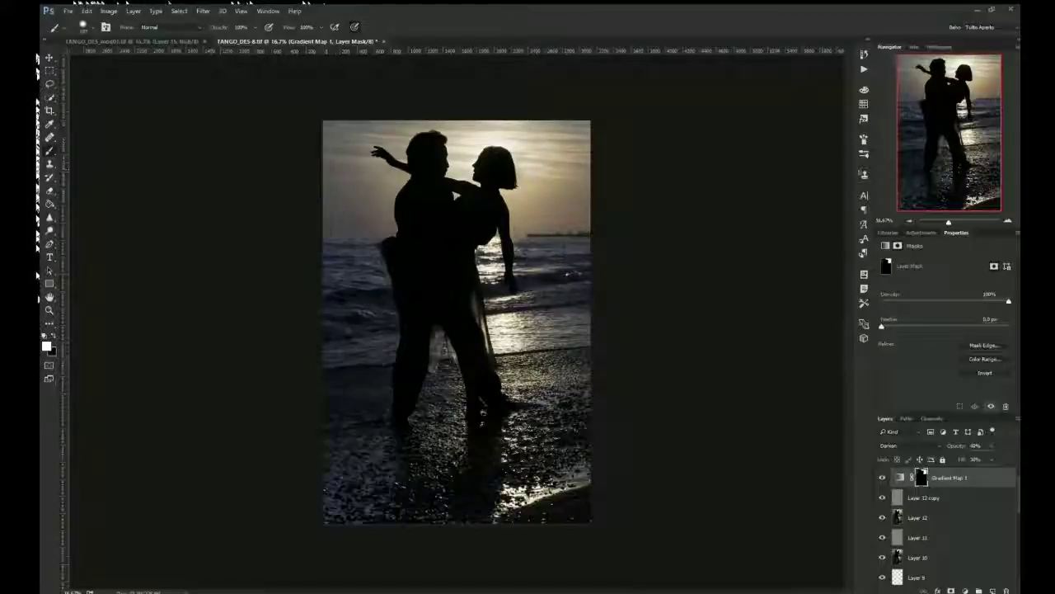
{"action": "left_click_drag", "start_coordinate": [948, 221], "coordinate": [958, 221]}
{"action": "left_click_drag", "start_coordinate": [940, 99], "coordinate": [922, 72]}
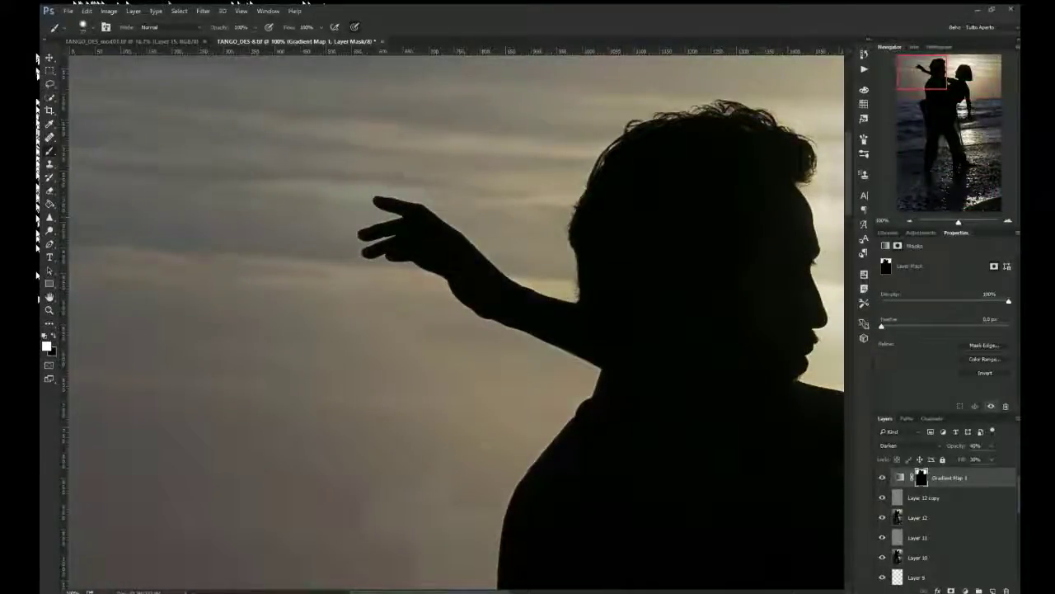
{"action": "left_click_drag", "start_coordinate": [921, 72], "coordinate": [921, 83]}
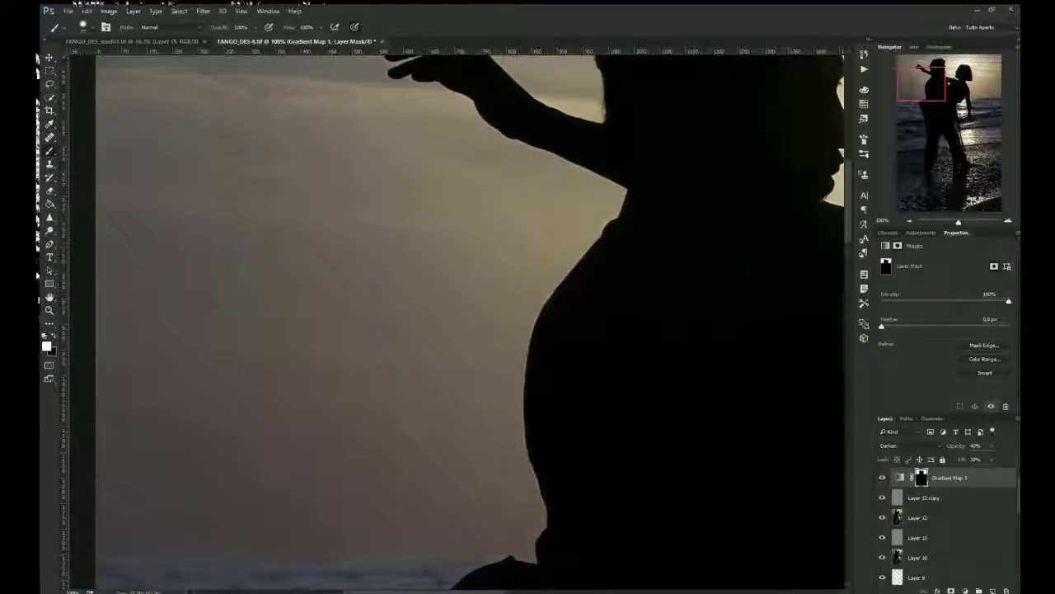
{"action": "mouse_move", "coordinate": [921, 82]}
{"action": "left_mouse_down"}
{"action": "mouse_move", "coordinate": [920, 103]}
{"action": "mouse_move", "coordinate": [954, 87]}
{"action": "left_mouse_up"}
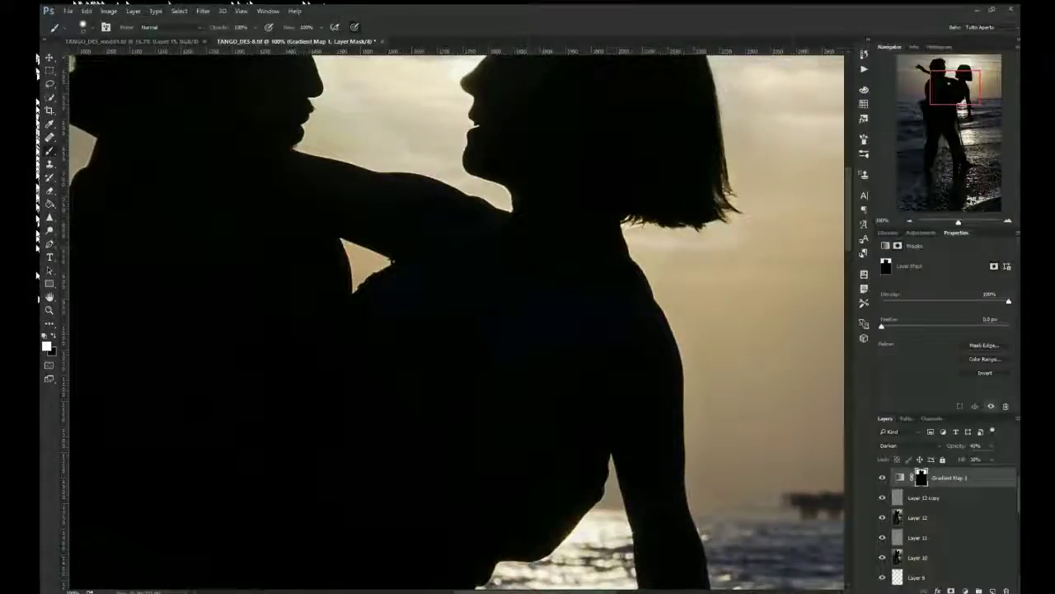
{"action": "left_click_drag", "start_coordinate": [954, 88], "coordinate": [953, 76]}
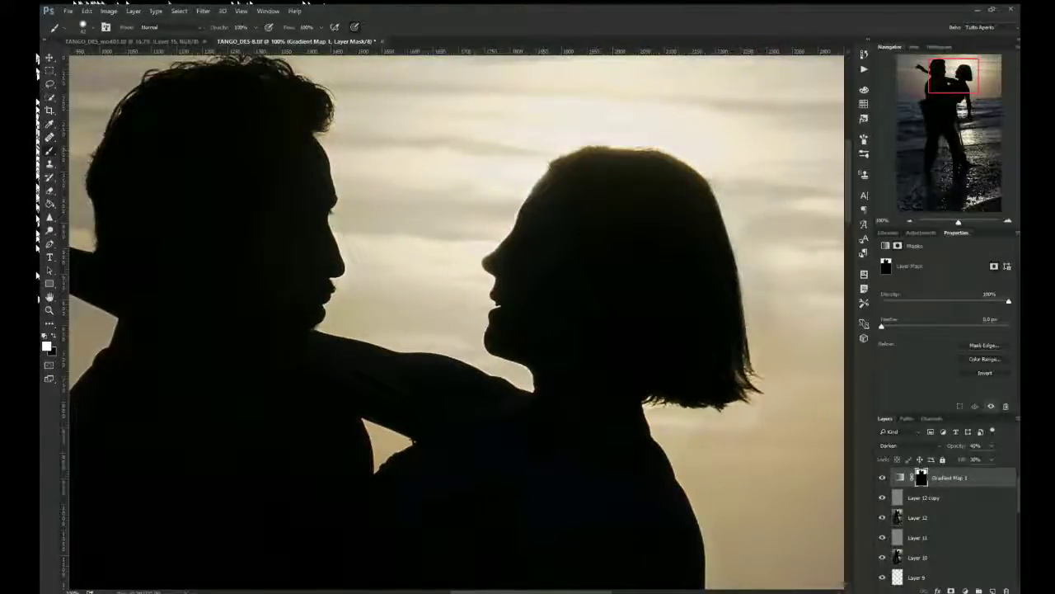
{"action": "key", "text": "ctrl+plus"}
{"action": "key", "text": "ctrl+plus"}
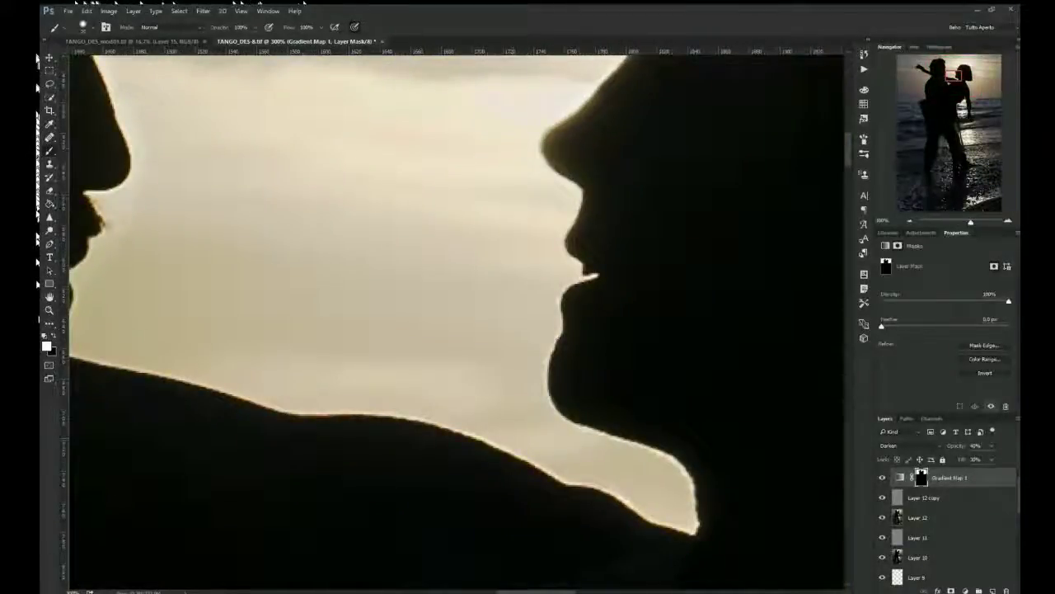
Inspect the facial profiles and both hair edges closely at 300%.
{"action": "left_click_drag", "start_coordinate": [413, 288], "coordinate": [585, 325]}
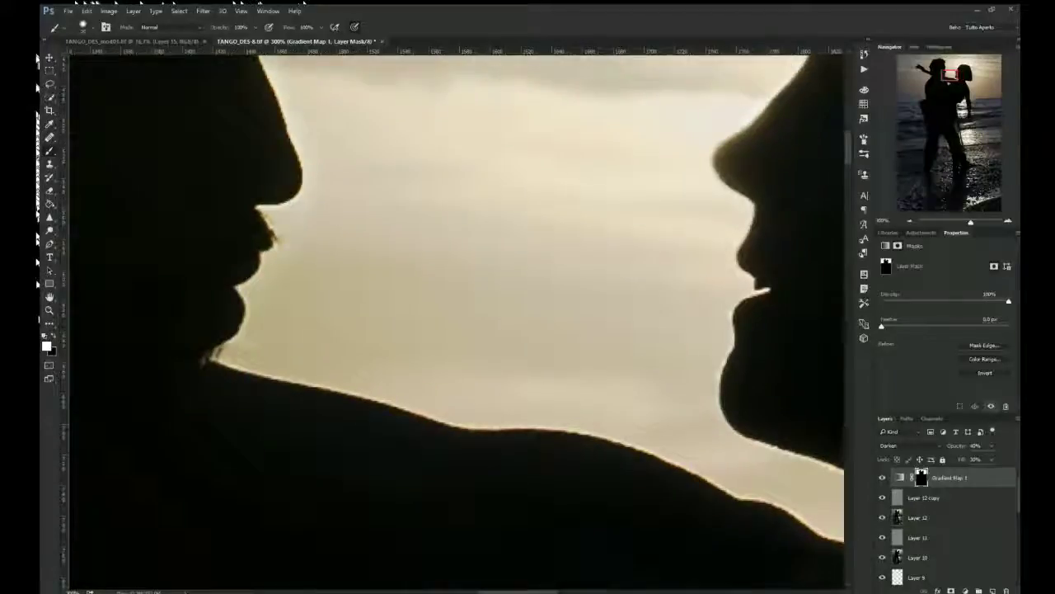
{"action": "mouse_move", "coordinate": [412, 289]}
{"action": "left_mouse_down"}
{"action": "mouse_move", "coordinate": [461, 437]}
{"action": "mouse_move", "coordinate": [454, 371]}
{"action": "left_mouse_up"}
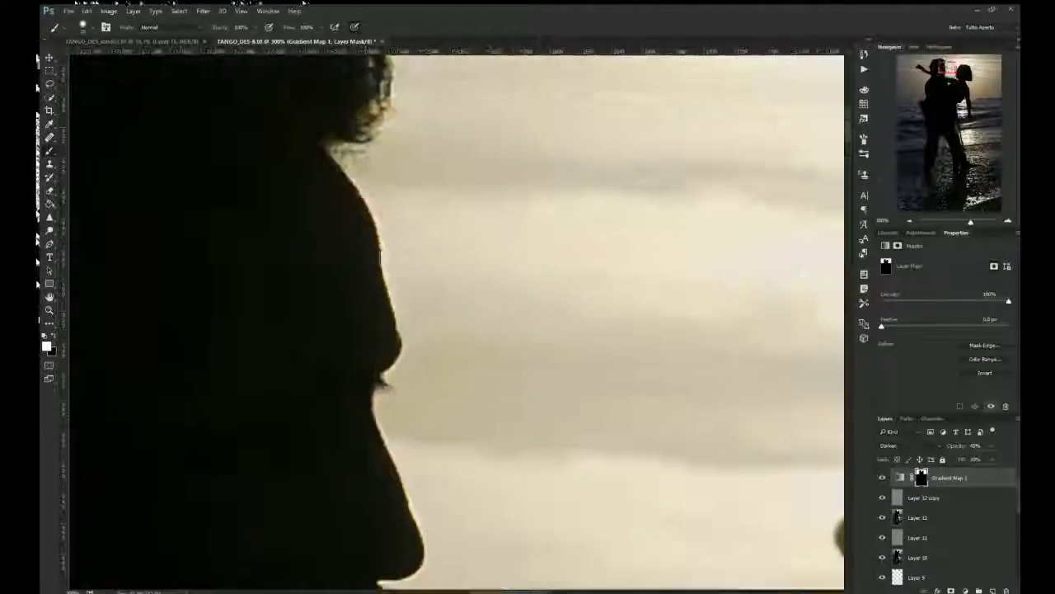
{"action": "mouse_move", "coordinate": [413, 288]}
{"action": "left_mouse_down"}
{"action": "mouse_move", "coordinate": [429, 429]}
{"action": "mouse_move", "coordinate": [445, 437]}
{"action": "left_mouse_up"}
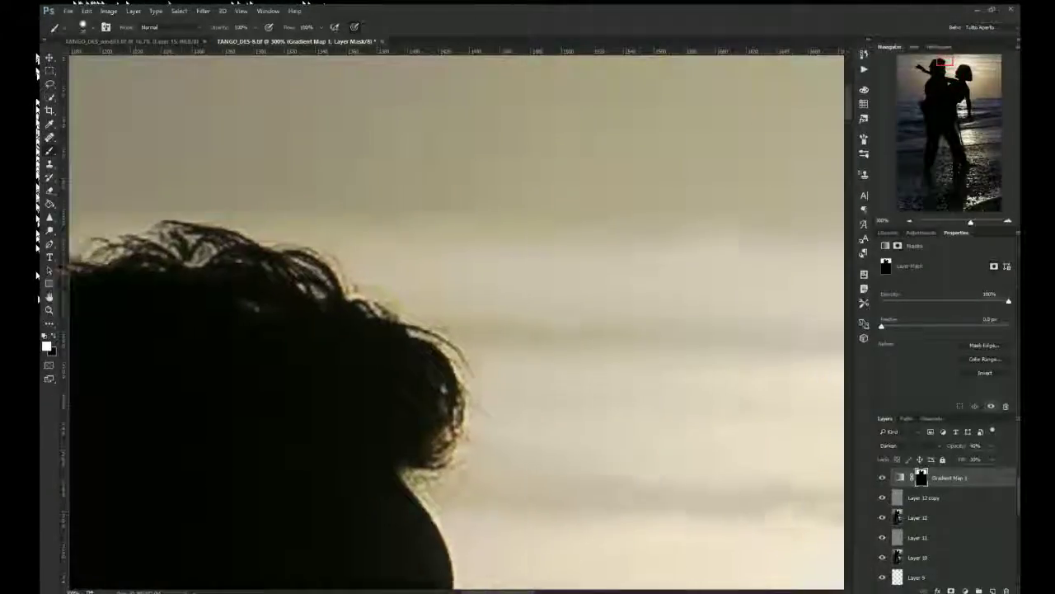
{"action": "mouse_move", "coordinate": [412, 288]}
{"action": "left_mouse_down"}
{"action": "mouse_move", "coordinate": [742, 412]}
{"action": "mouse_move", "coordinate": [305, 112]}
{"action": "mouse_move", "coordinate": [272, 396]}
{"action": "left_mouse_up"}
{"action": "mouse_move", "coordinate": [703, 296]}
{"action": "left_mouse_down"}
{"action": "mouse_move", "coordinate": [558, 230]}
{"action": "mouse_move", "coordinate": [443, 213]}
{"action": "left_mouse_up"}
{"action": "left_click_drag", "start_coordinate": [638, 495], "coordinate": [605, 355]}
{"action": "scroll", "coordinate": [453, 321], "scroll_direction": "down", "scroll_amount": 3}
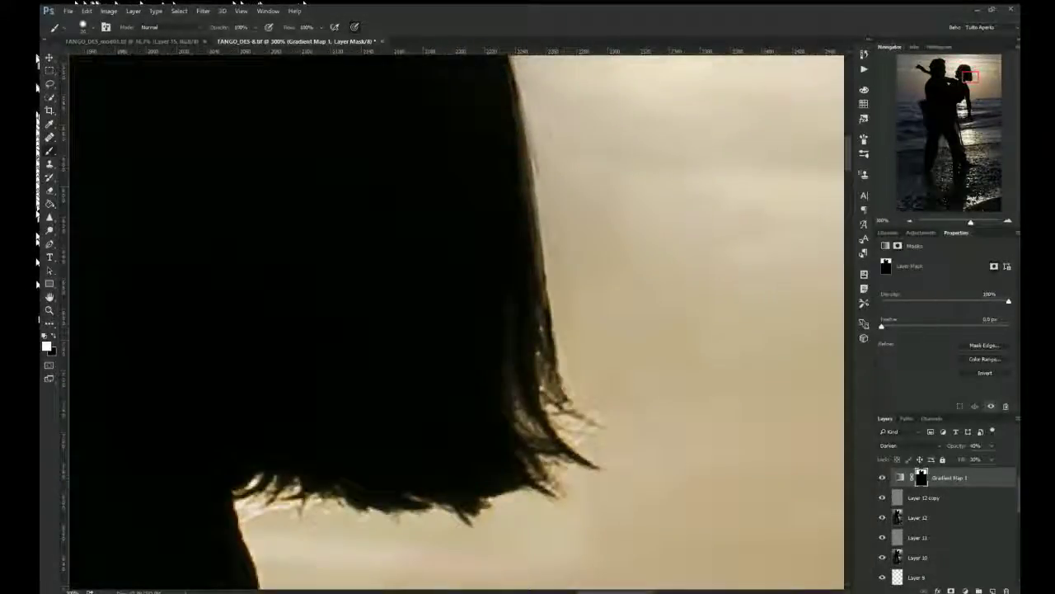
{"action": "scroll", "coordinate": [453, 322], "scroll_direction": "down", "scroll_amount": 2}
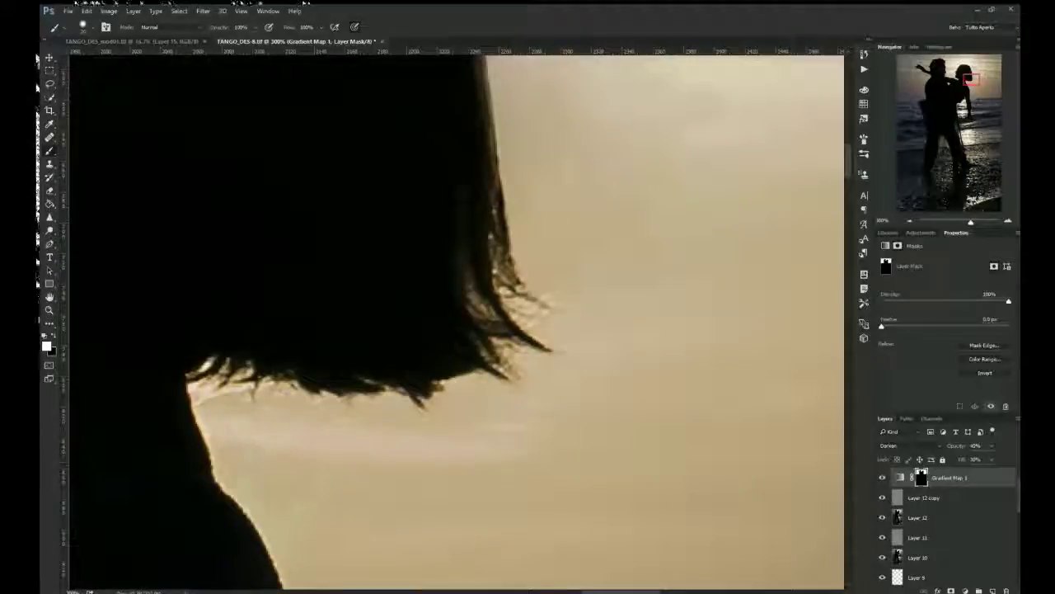
Follow the neck edge downward, set black as foreground, and zoom back out.
{"action": "left_click_drag", "start_coordinate": [494, 371], "coordinate": [400, 206]}
{"action": "left_click_drag", "start_coordinate": [494, 413], "coordinate": [453, 124]}
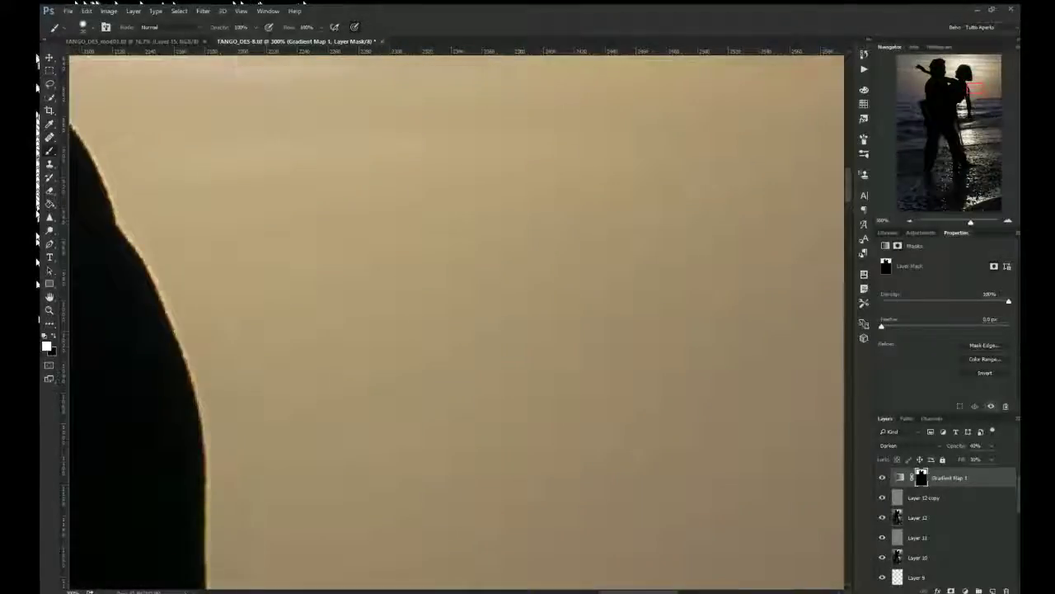
{"action": "left_click_drag", "start_coordinate": [412, 330], "coordinate": [462, 330]}
{"action": "left_click_drag", "start_coordinate": [462, 371], "coordinate": [552, 206]}
{"action": "left_click_drag", "start_coordinate": [454, 330], "coordinate": [441, 330]}
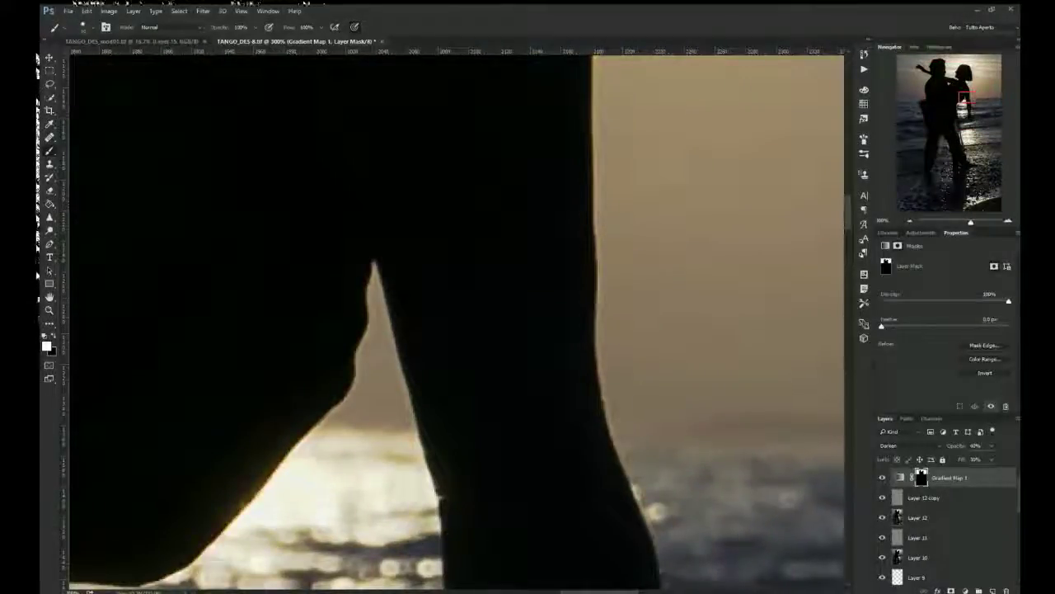
{"action": "key", "text": "x"}
{"action": "key", "text": "x"}
{"action": "key", "text": "ctrl+minus"}
{"action": "key", "text": "ctrl+minus"}
{"action": "key", "text": "ctrl+minus"}
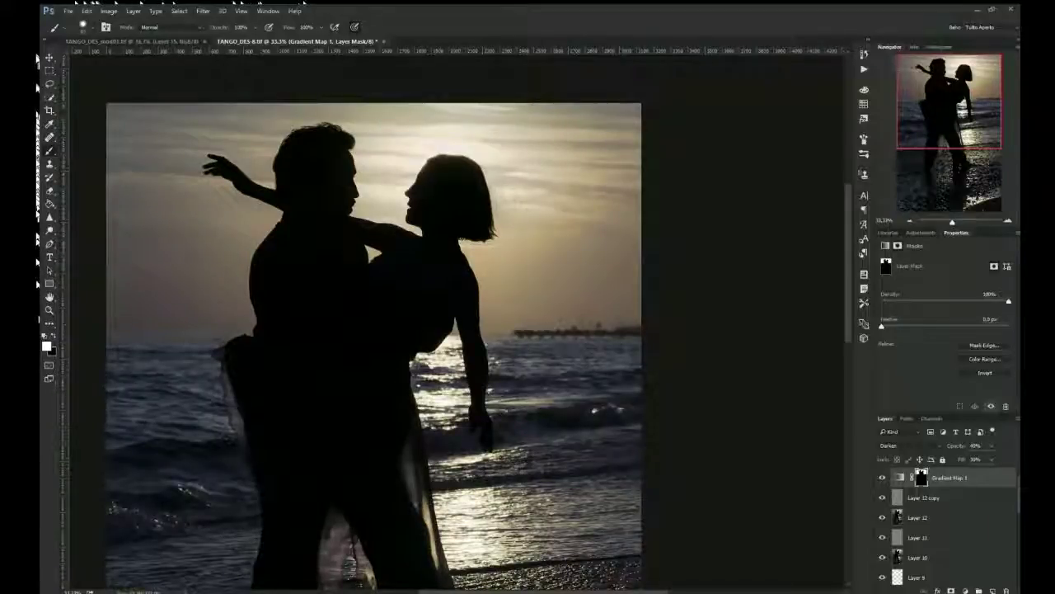
Add empty retouch Layer 13 with the Healing Brush, then stamp visible layers into Layer 14.
{"action": "key", "text": "ctrl+1"}
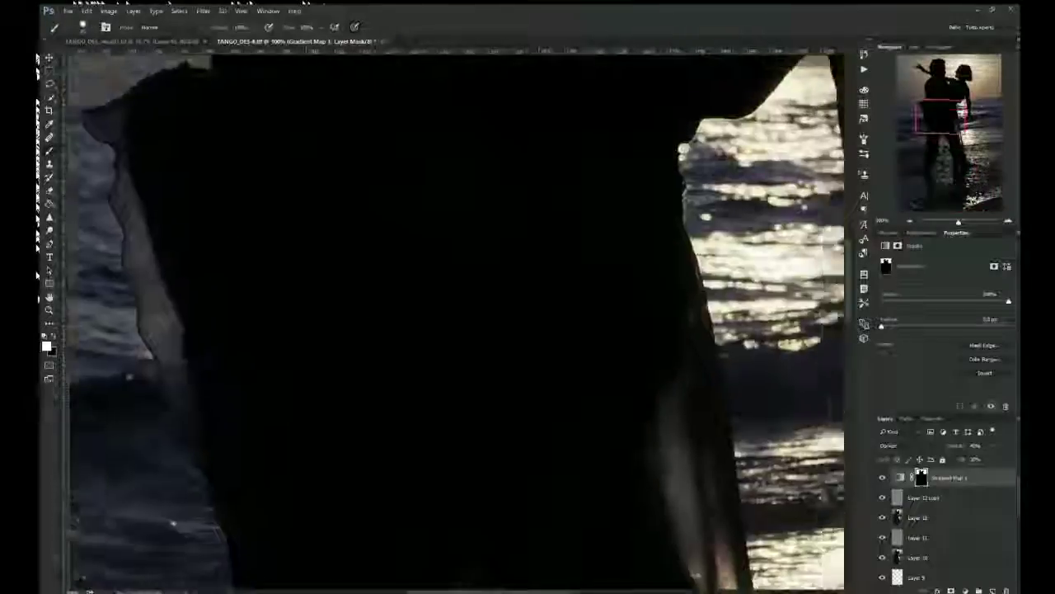
{"action": "key", "text": "ctrl+shift+alt+n"}
{"action": "key", "text": "j"}
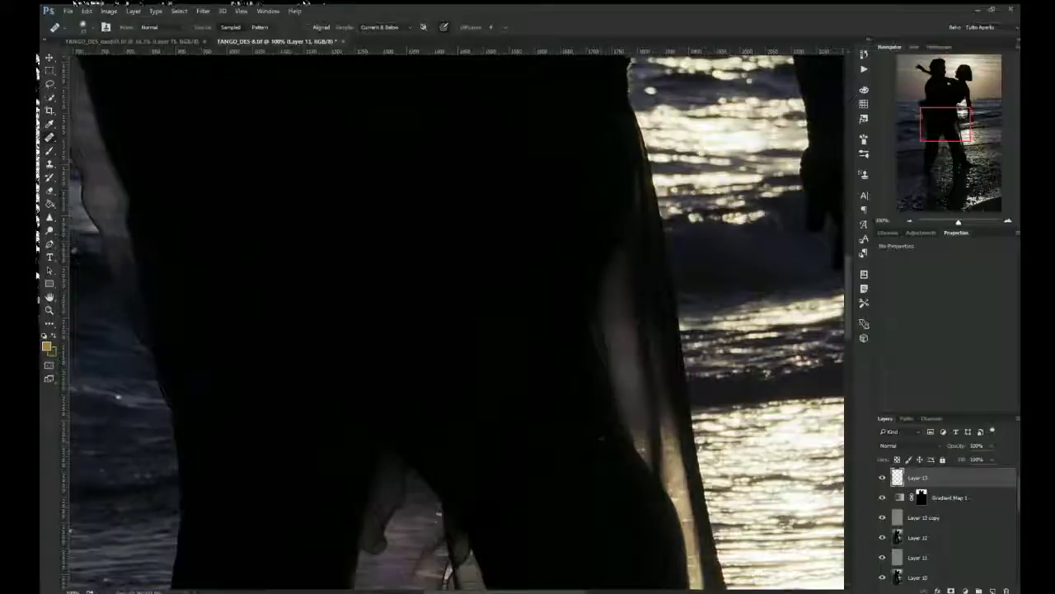
{"action": "key", "text": "ctrl+minus"}
{"action": "key", "text": "ctrl+minus"}
{"action": "key", "text": "ctrl+shift+alt+e"}
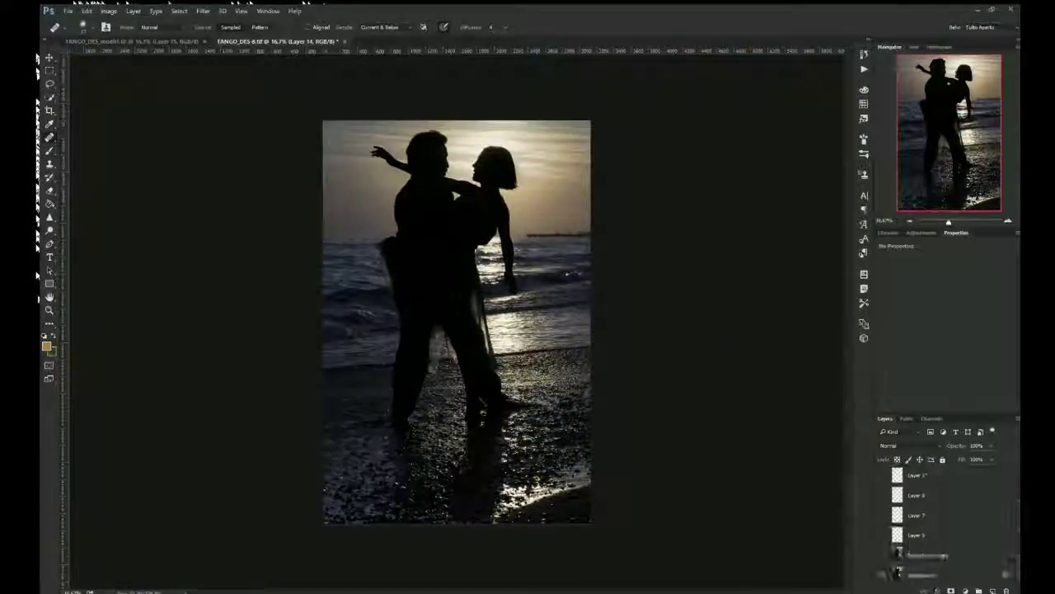